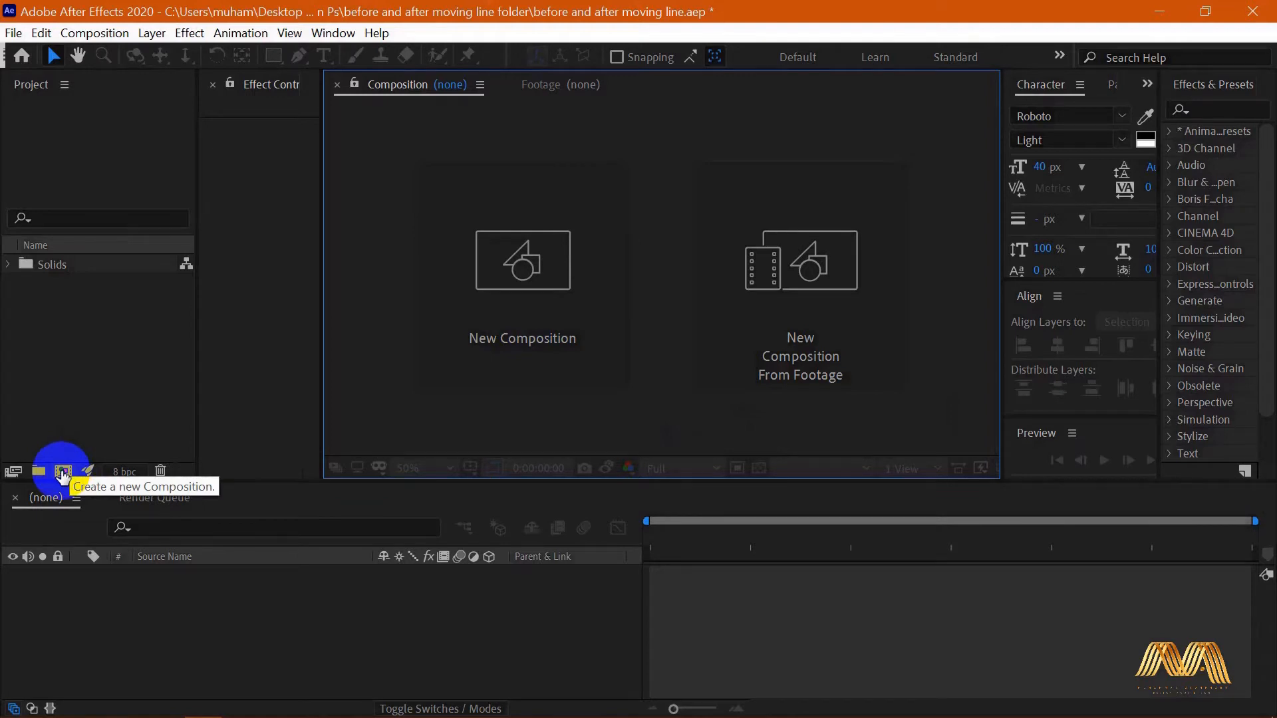
Create a 1920 x 1080 composition with the HDTV 1080 29.97 preset and a 20-second duration.
click(63, 473)
drag(704, 125, 634, 125)
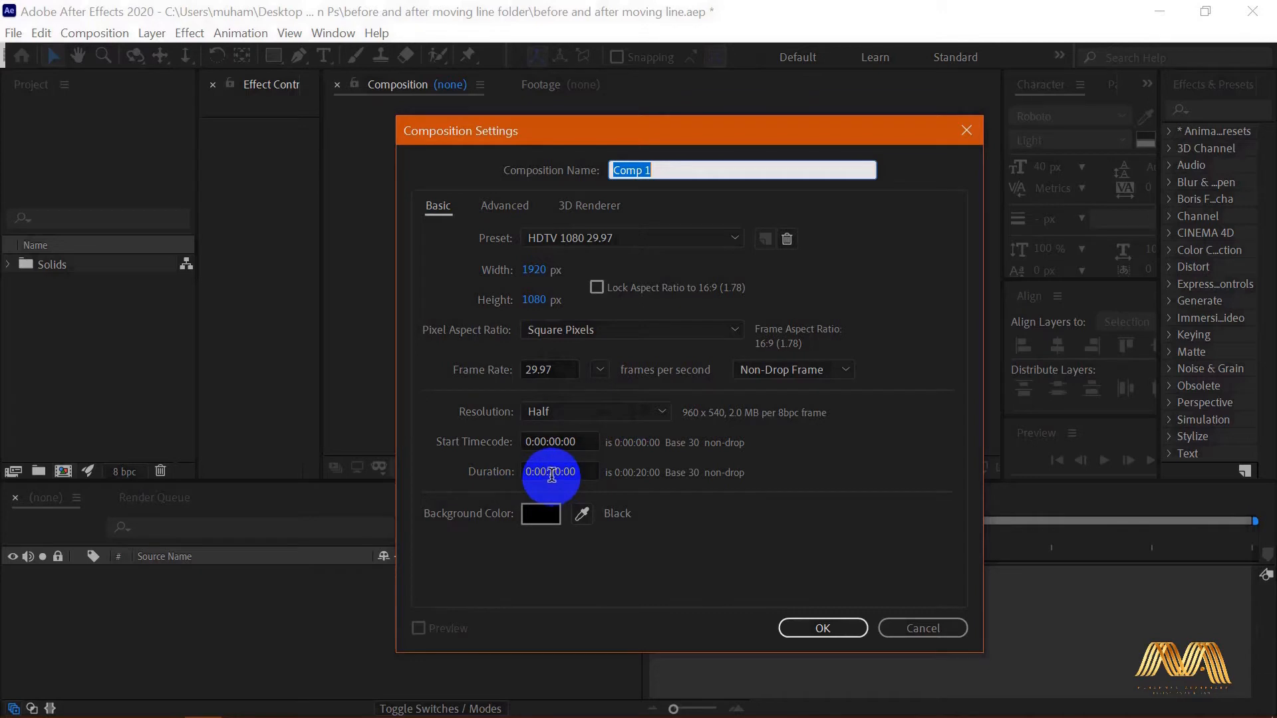
click(823, 629)
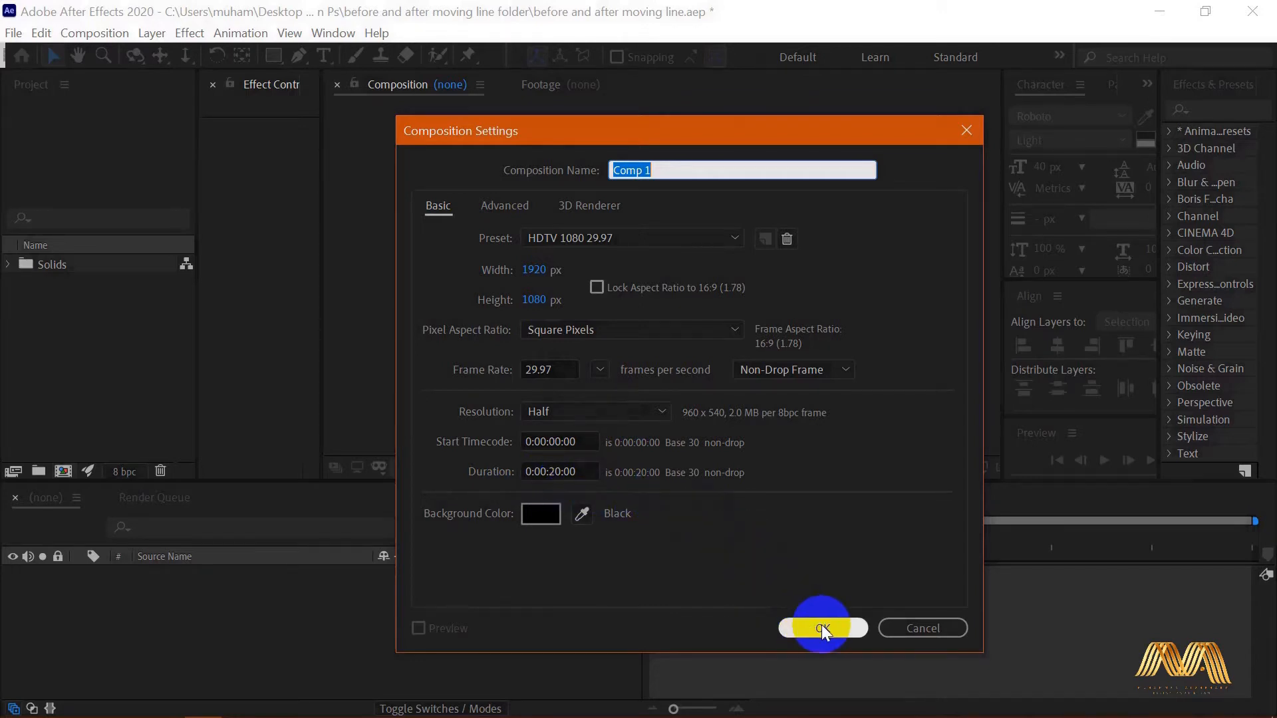
click(93, 331)
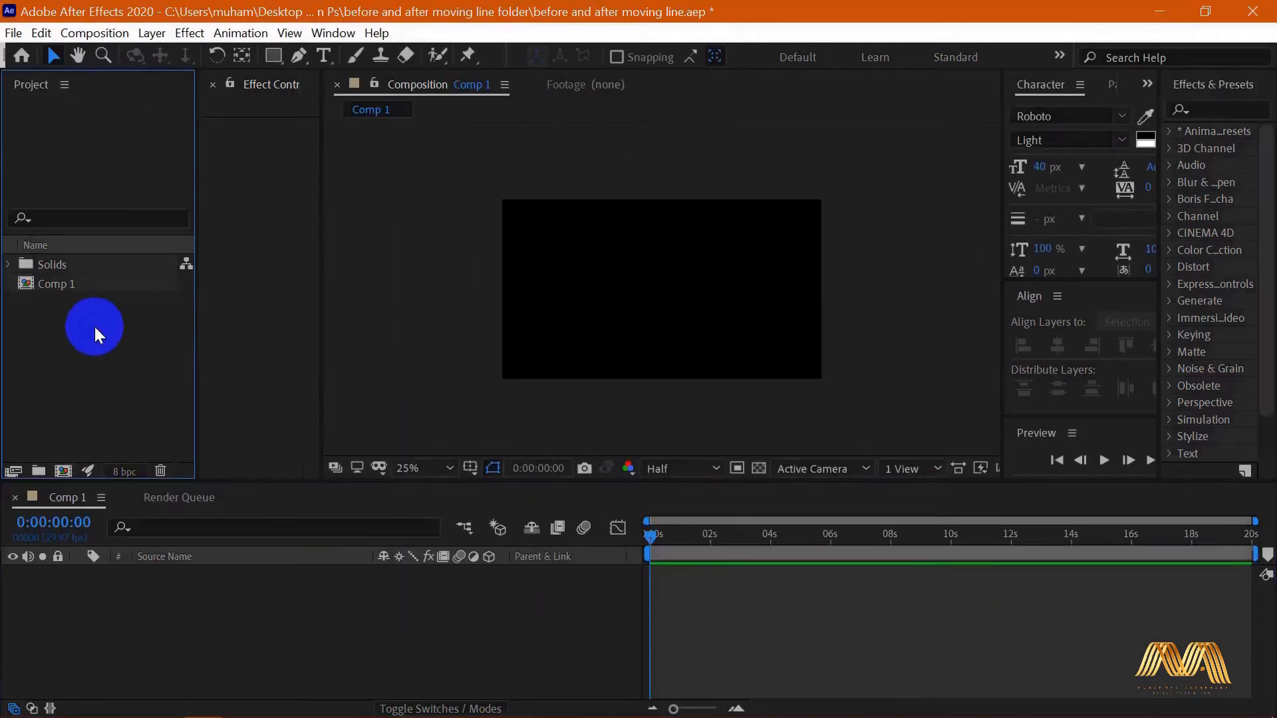
click(20, 38)
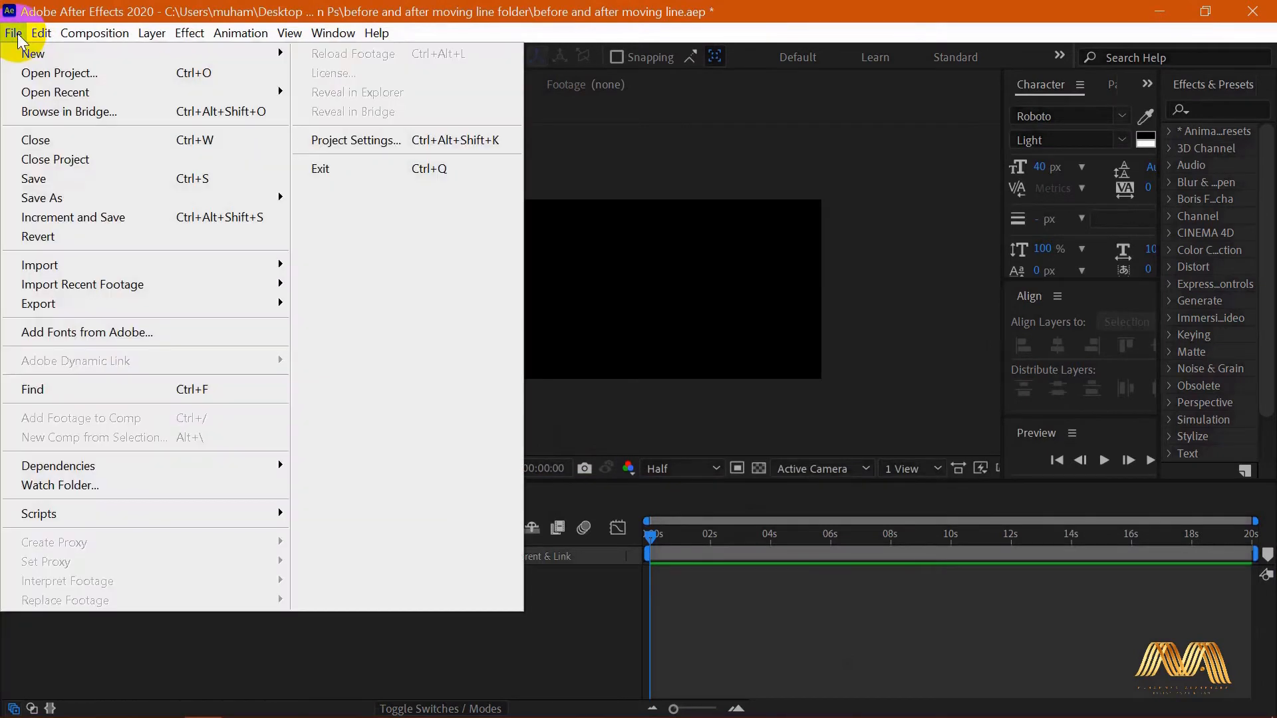
mouse_move(205, 265)
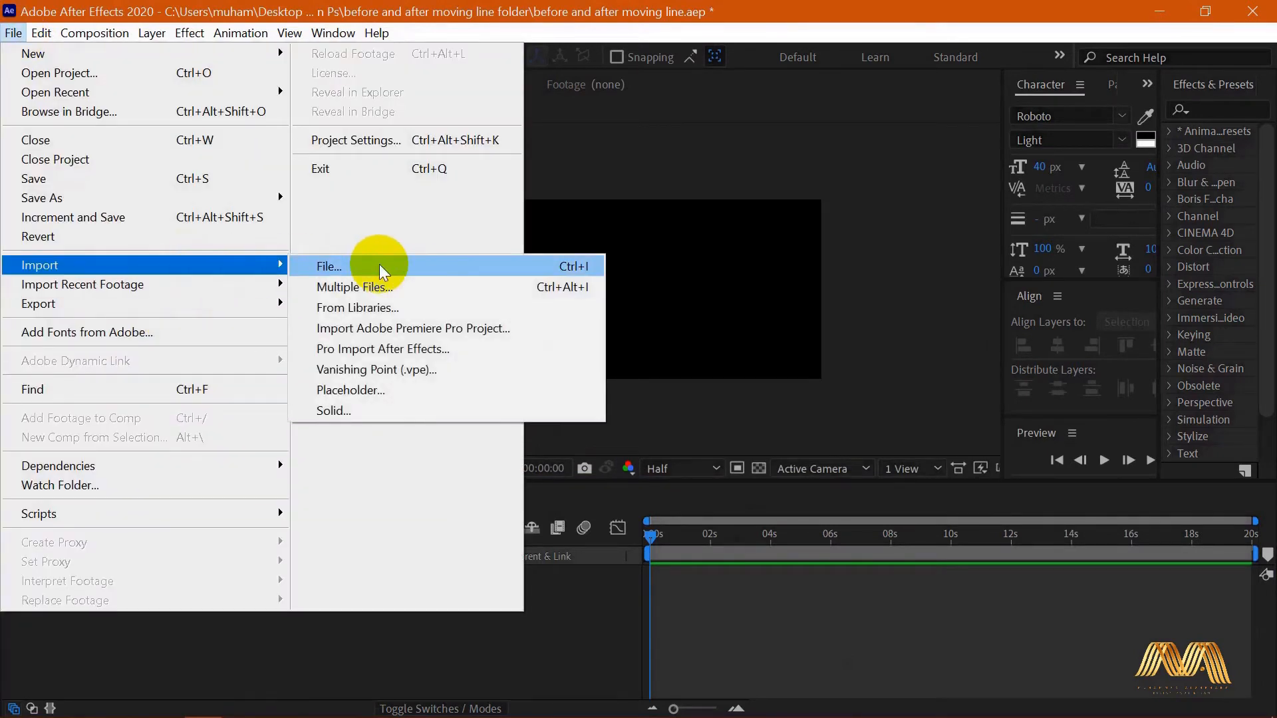
click(549, 266)
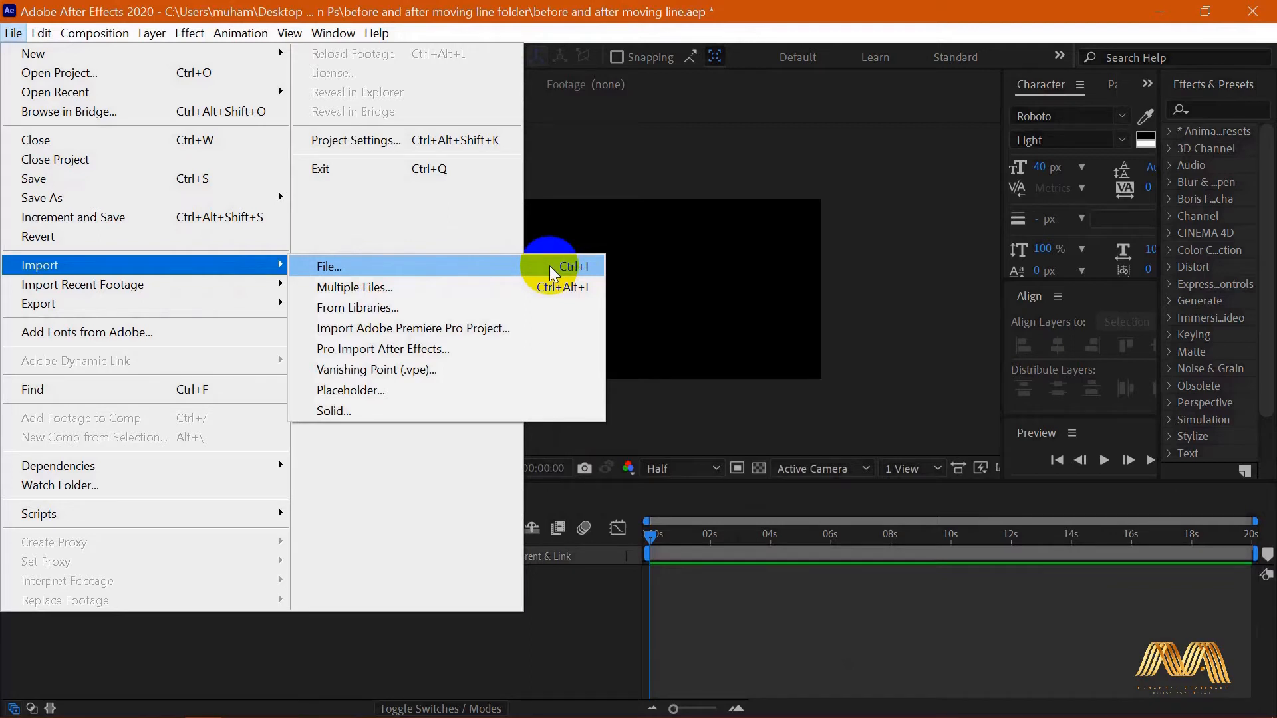
click(673, 407)
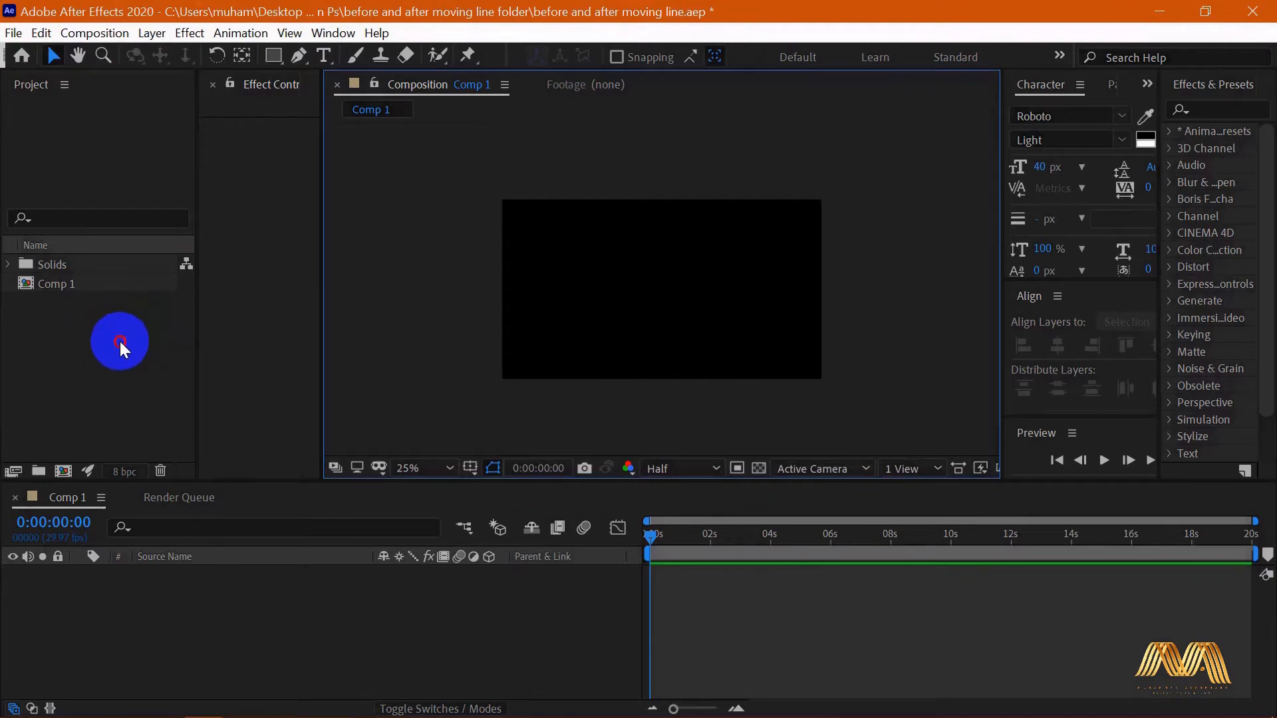
Import the images 1-01 and 2-01 from the Desktop into the project as footage.
double_click(120, 341)
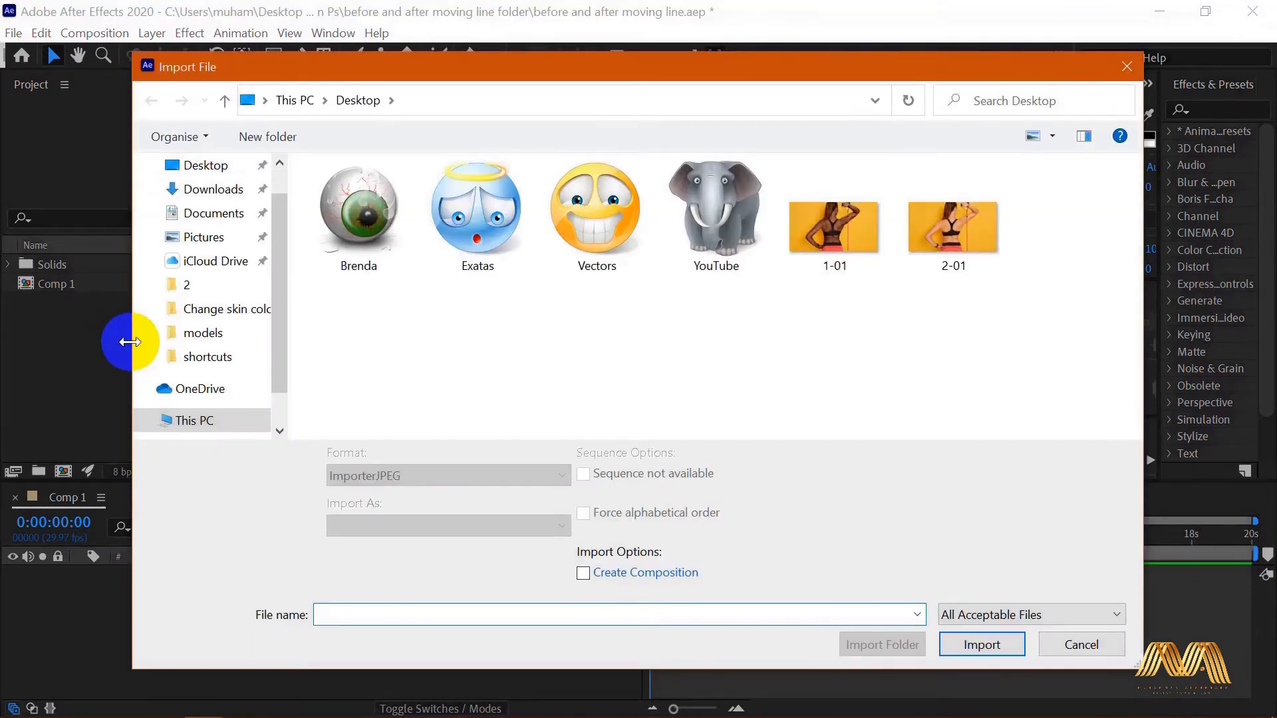
click(465, 259)
drag(805, 300, 1045, 209)
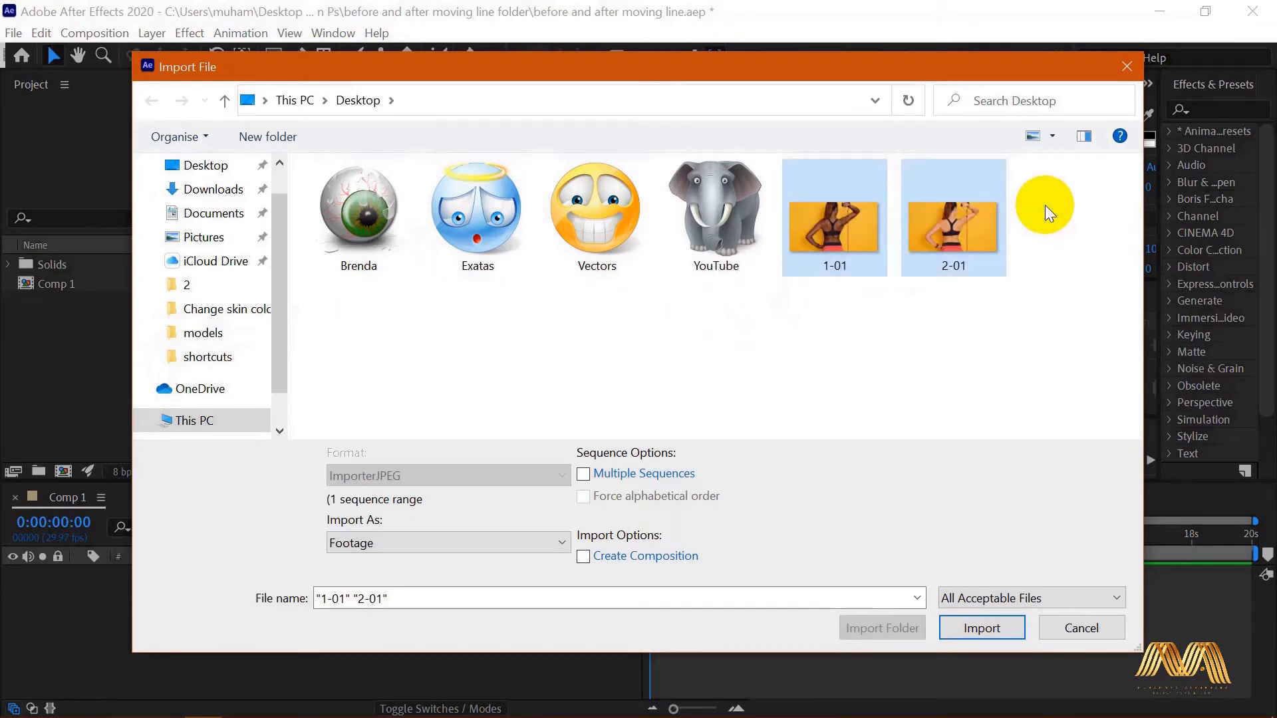
click(980, 625)
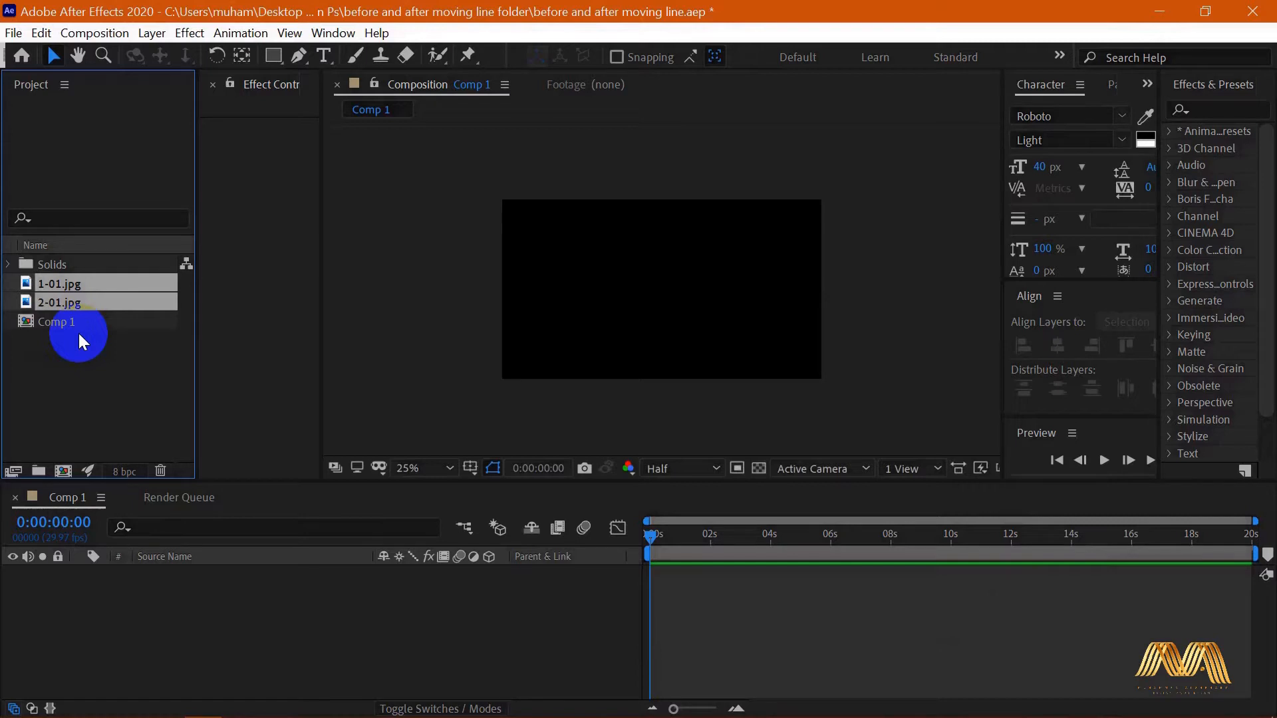
Add both imported images to the composition as layers and set their scale to 24%.
drag(106, 305, 159, 608)
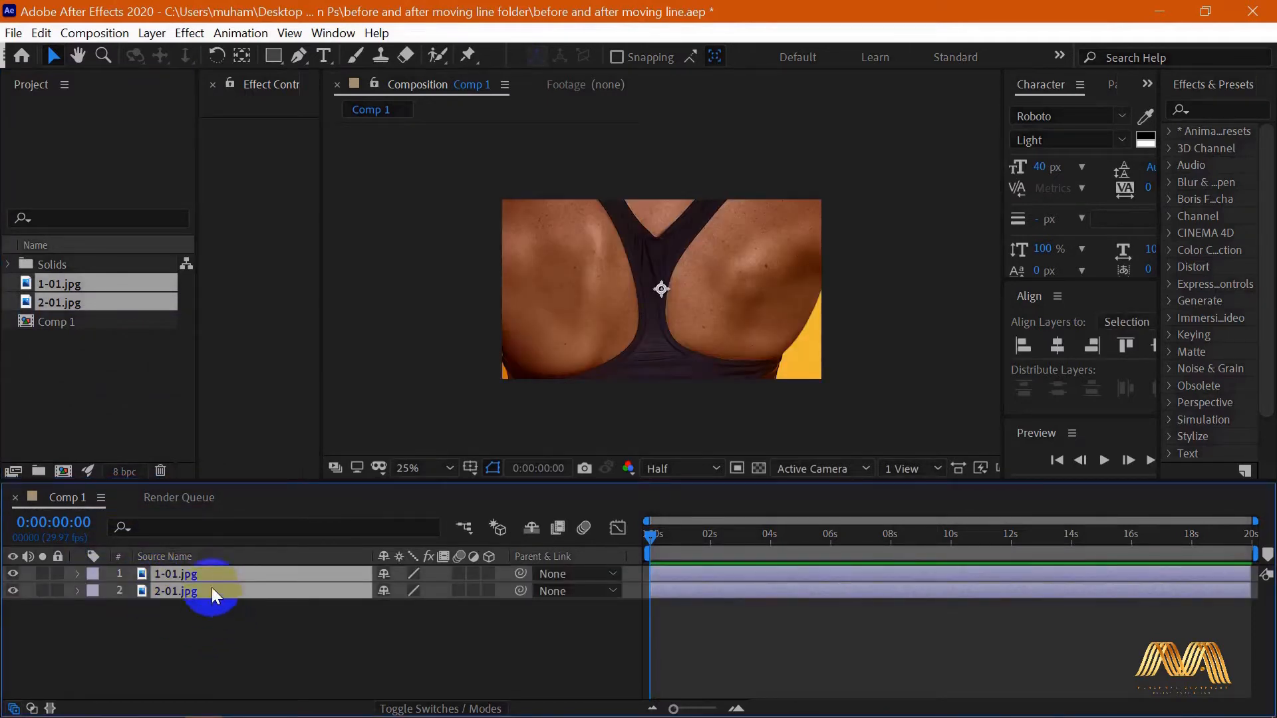
key(s)
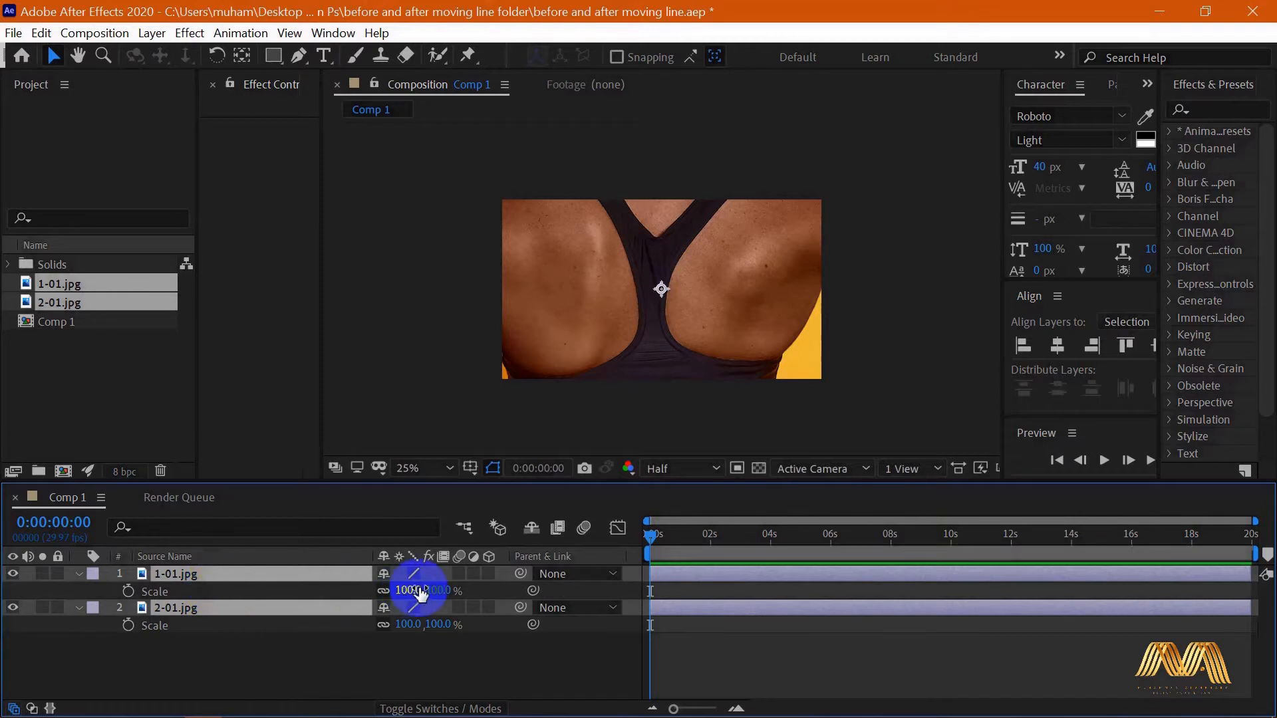
drag(414, 590, 331, 590)
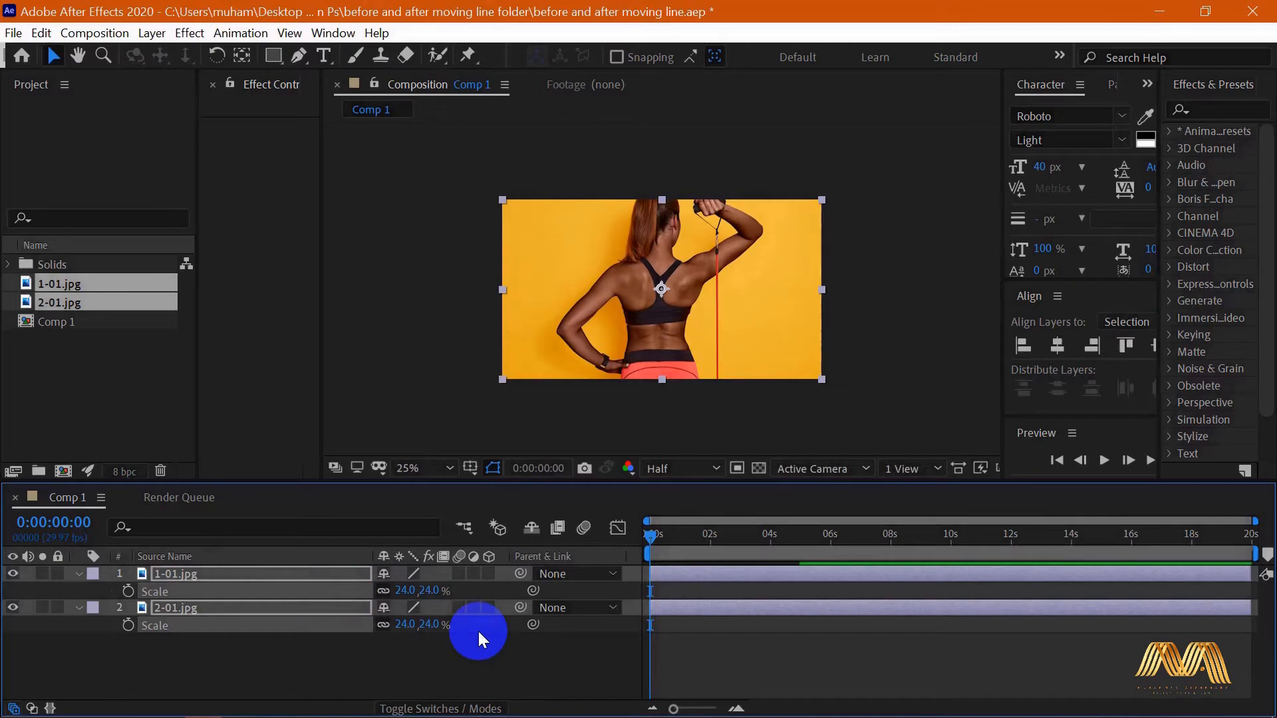
click(251, 655)
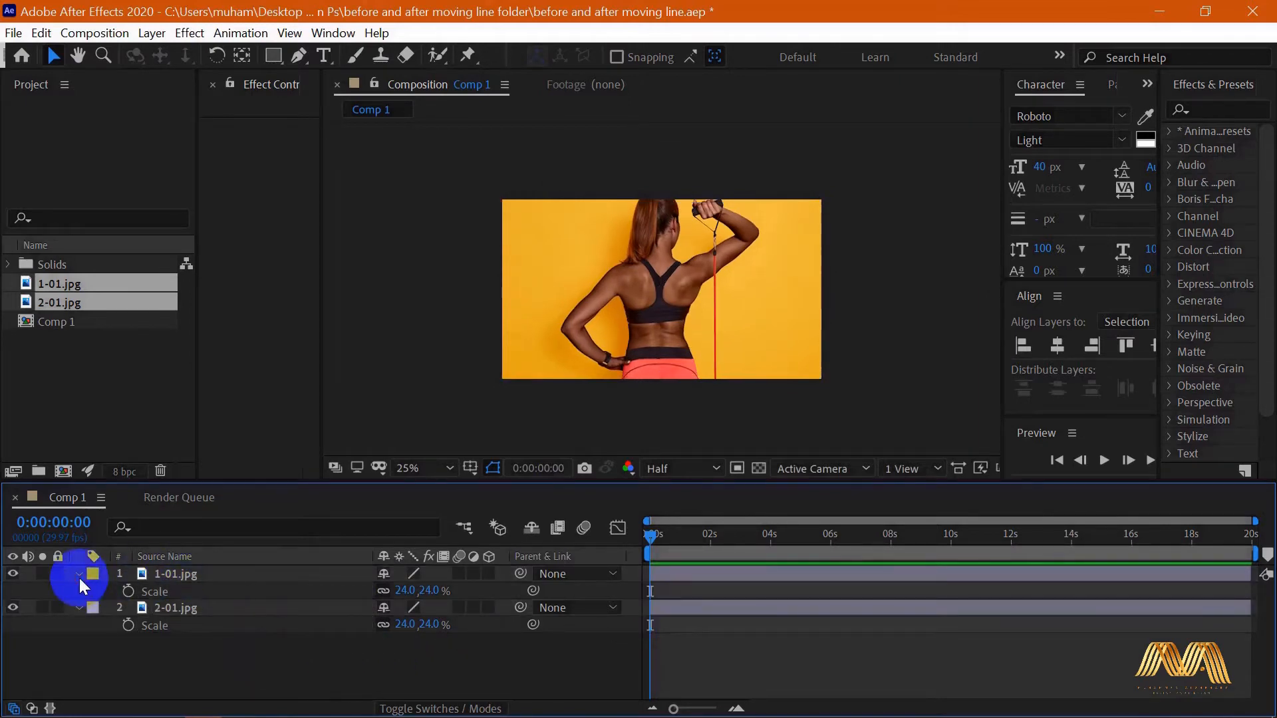
click(78, 575)
click(78, 591)
Move the 2-01.jpg layer above the 1-01.jpg layer in the stacking order.
click(232, 575)
drag(232, 609, 233, 612)
click(559, 346)
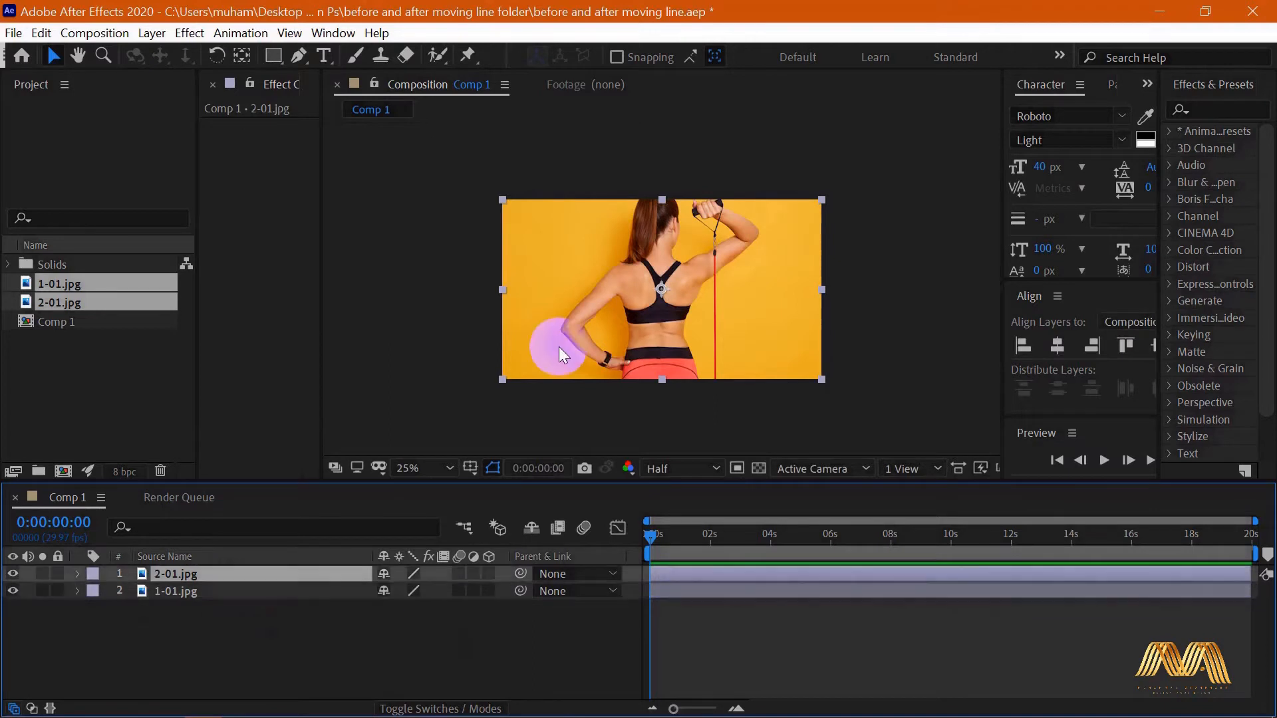
Compare the before and after images by toggling the visibility of the 2-01.jpg layer, leaving it visible.
click(13, 574)
click(13, 574)
click(13, 574)
click(13, 574)
click(13, 574)
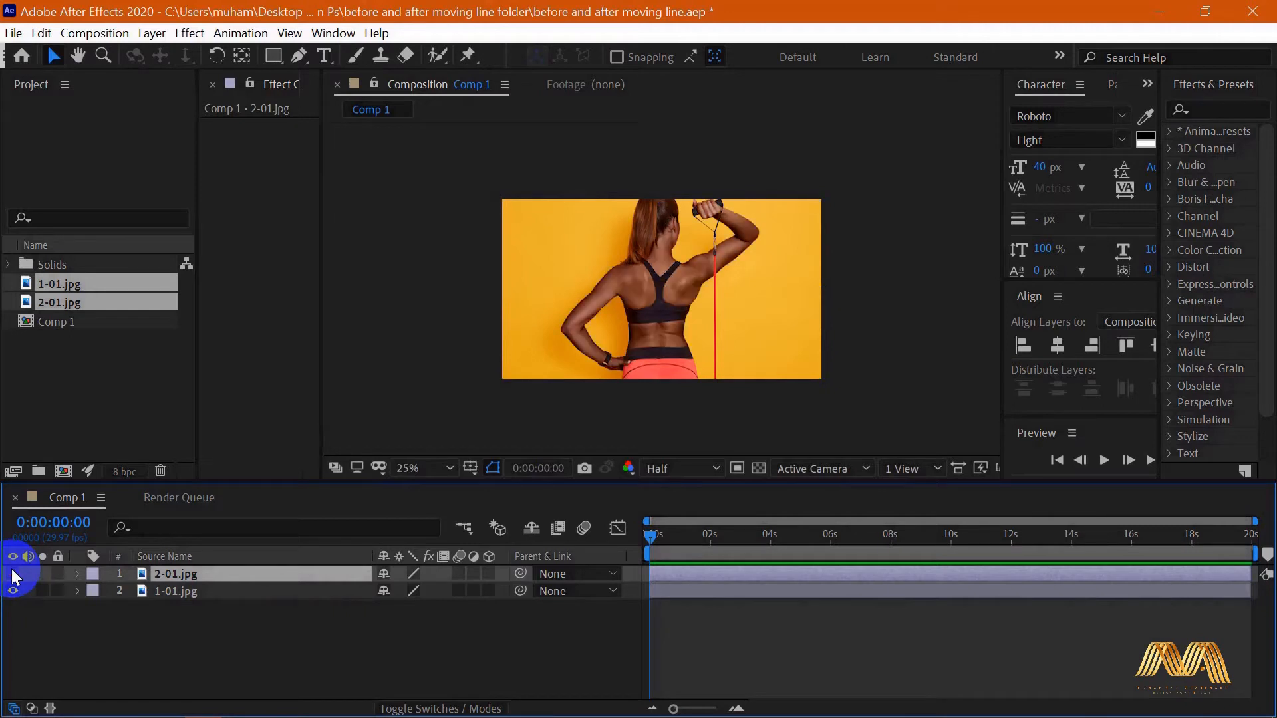
click(12, 574)
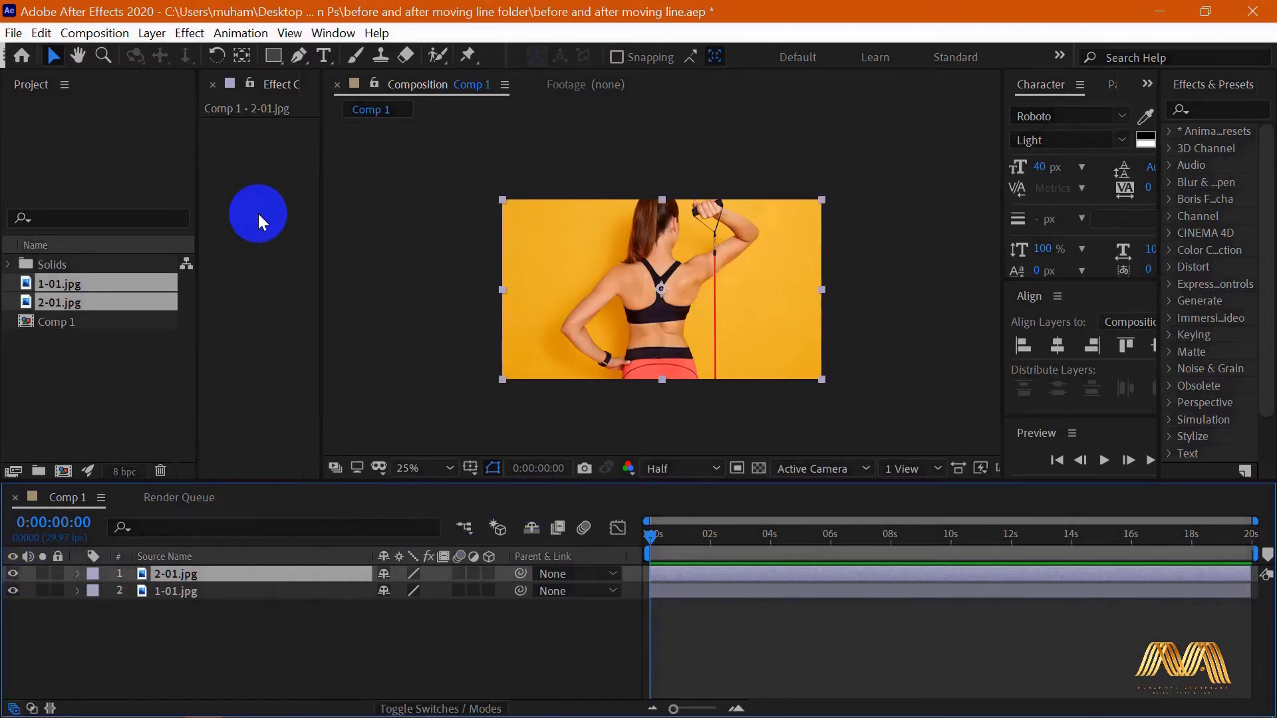
Draw a rectangular mask on the 2-01.jpg layer that encloses the whole frame with a small margin.
click(273, 57)
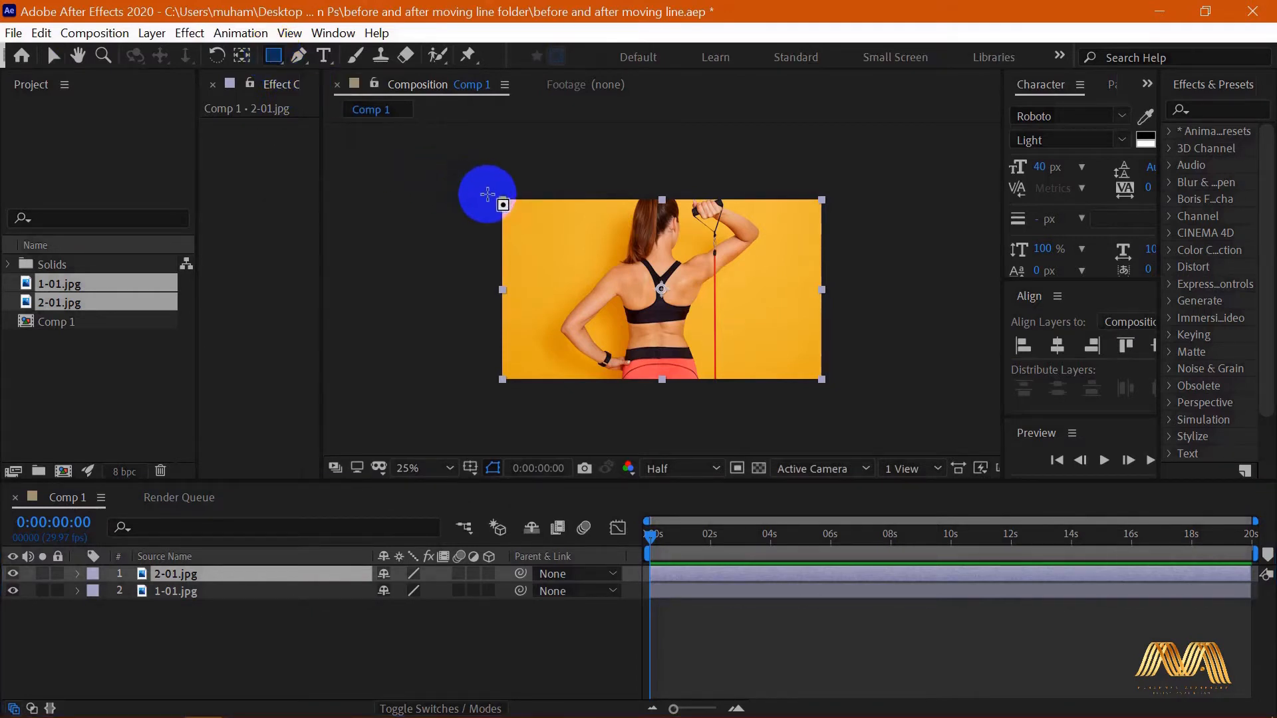
drag(488, 191, 840, 394)
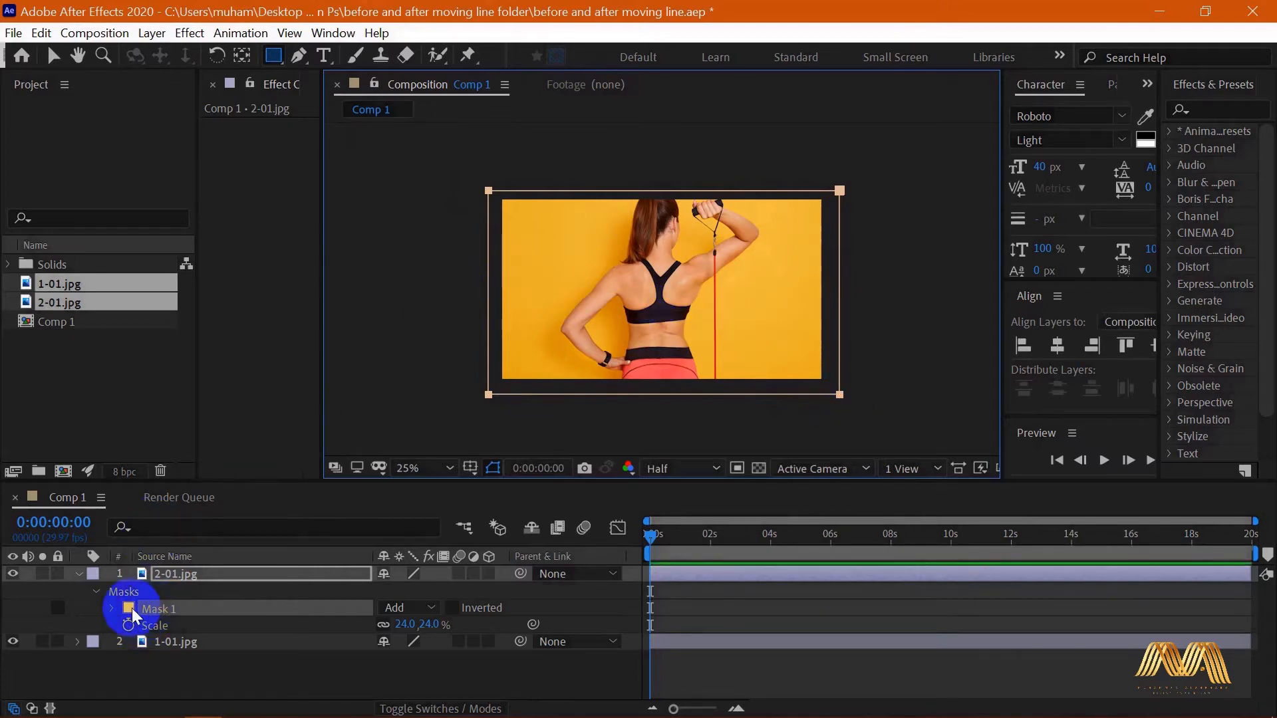
click(112, 609)
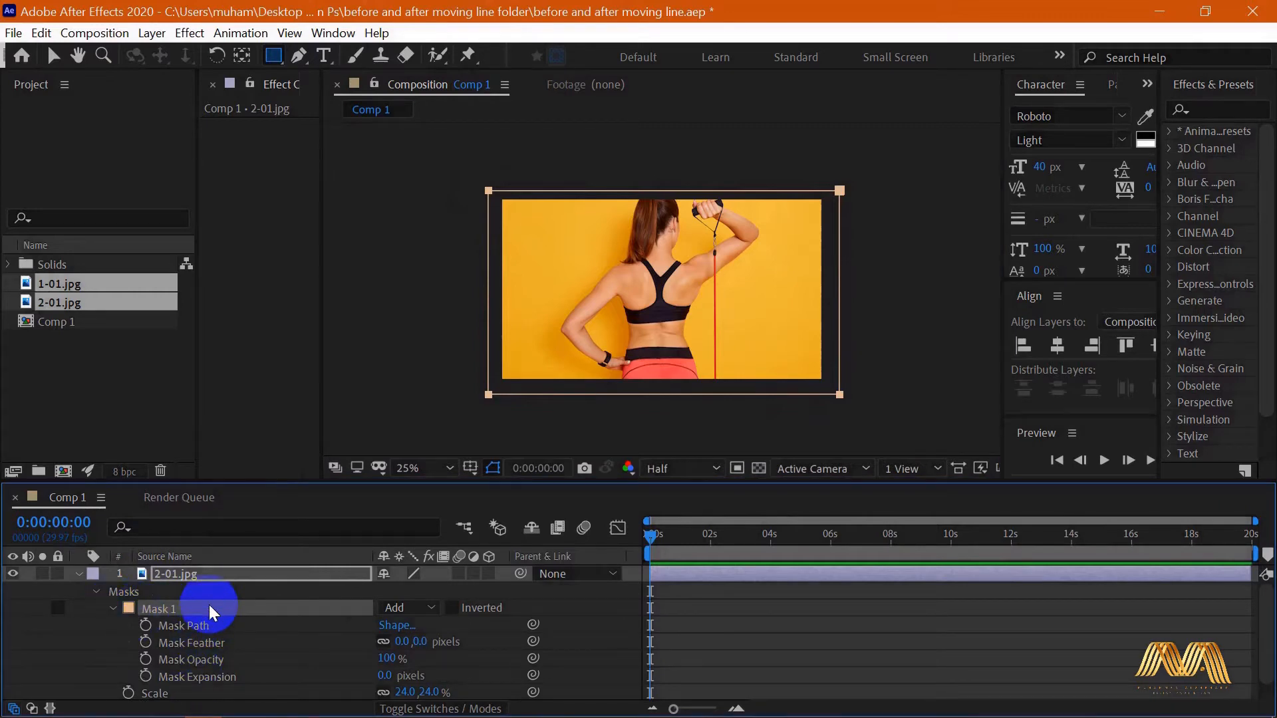
click(94, 593)
click(95, 592)
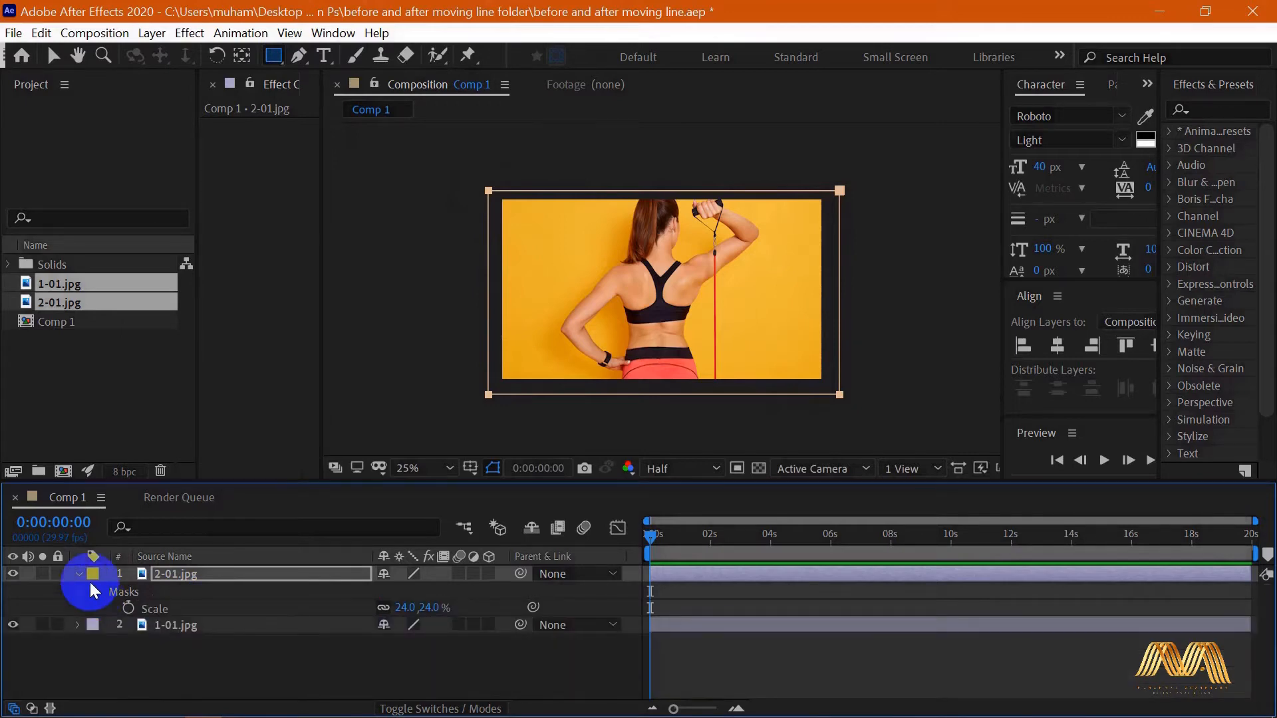
Show the rulers and place a vertical guide along the mask's left edge, just outside the frame.
key(ctrl+r)
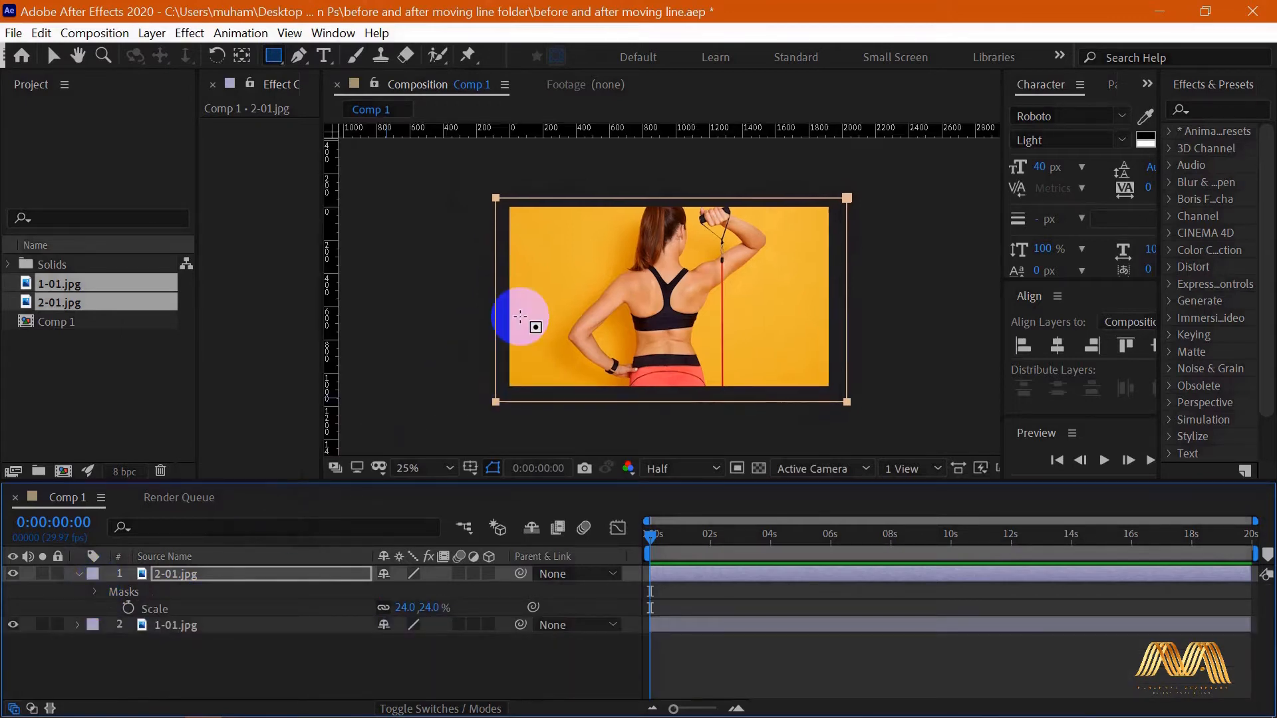
drag(352, 244, 526, 407)
click(654, 563)
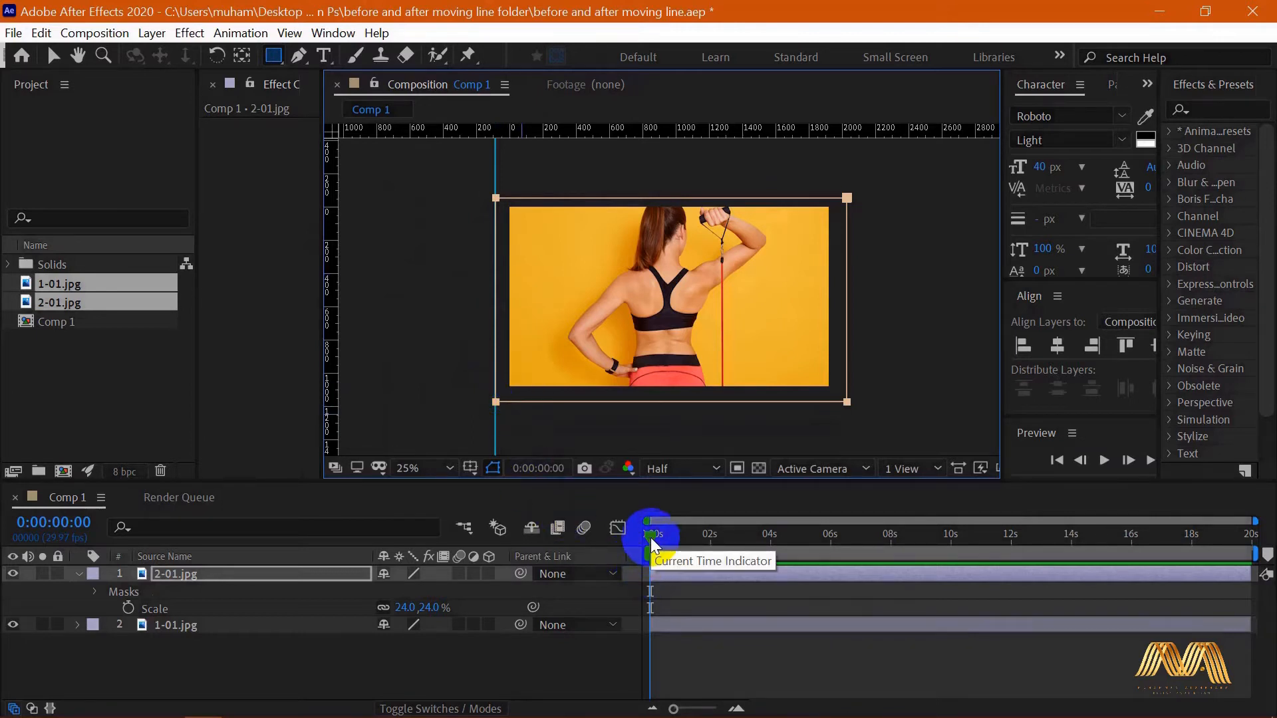
Enable Mask Path keyframing for the 2-01.jpg layer's mask at 0:00:00:00.
click(95, 596)
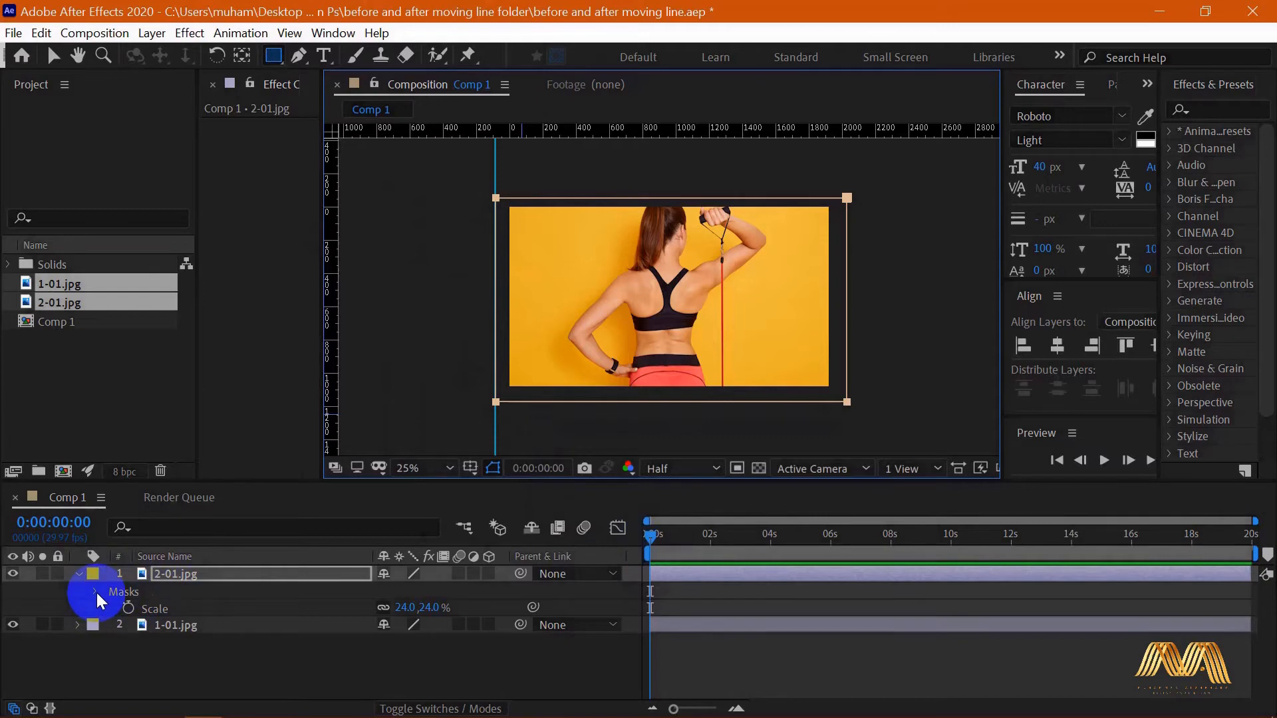
click(150, 615)
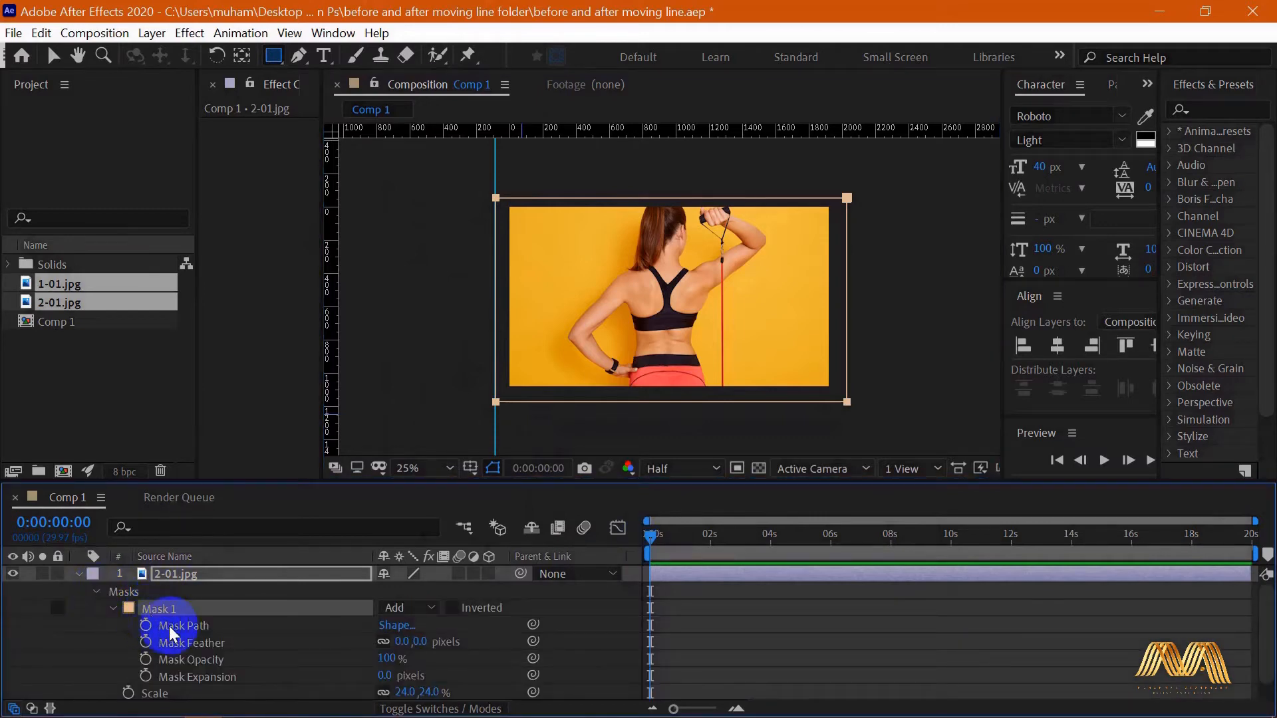
click(195, 628)
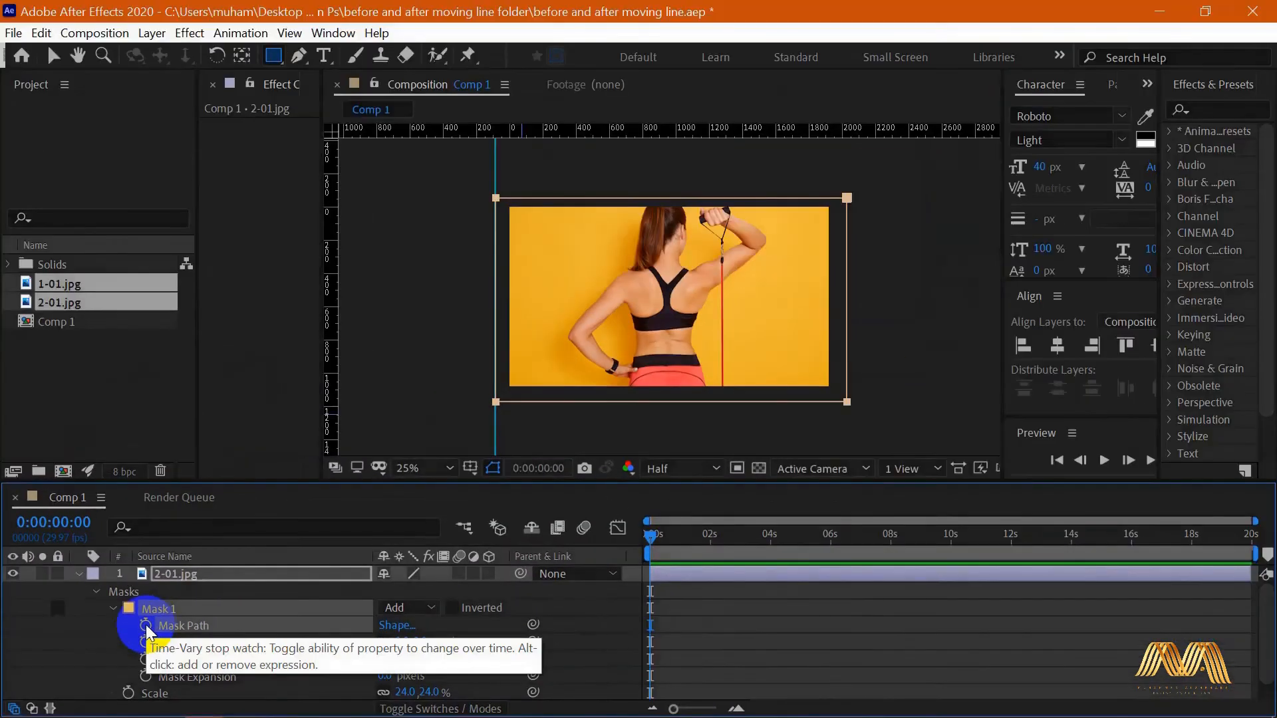
click(406, 439)
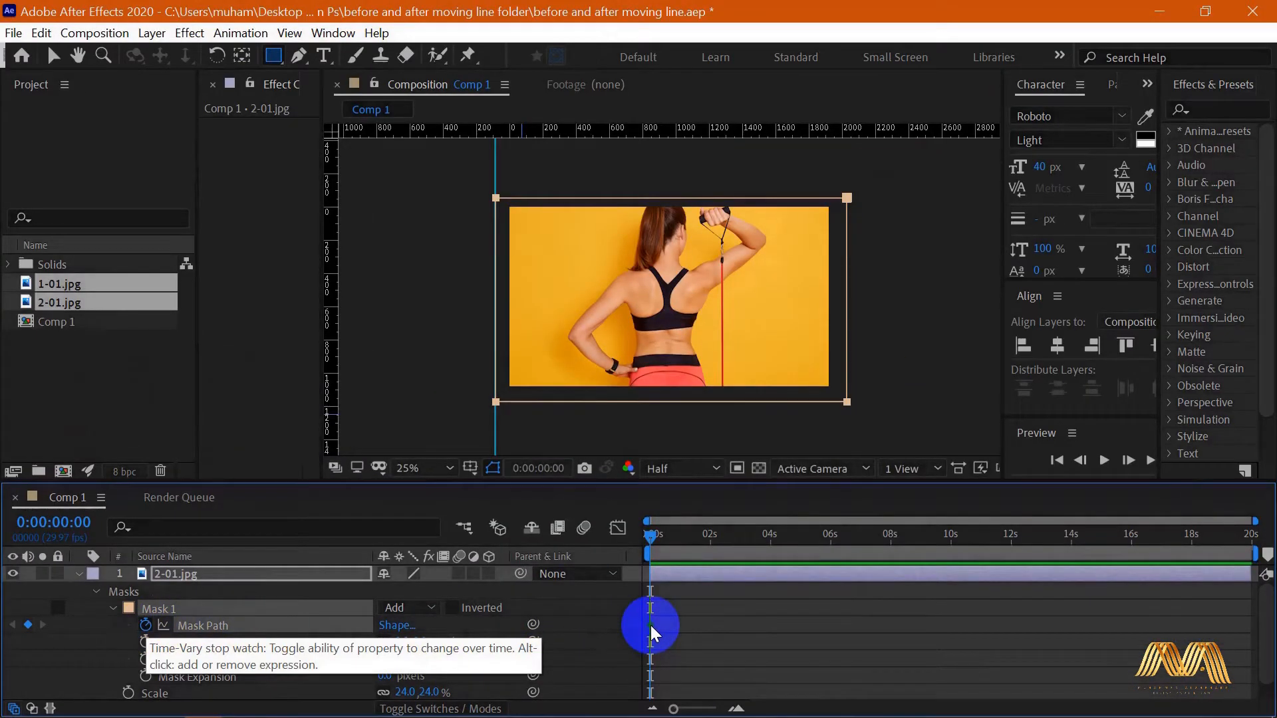
At 0:00:04:02, shrink the mask by moving its left edge near the image's right side, and place a vertical guide along that edge.
drag(653, 542, 773, 547)
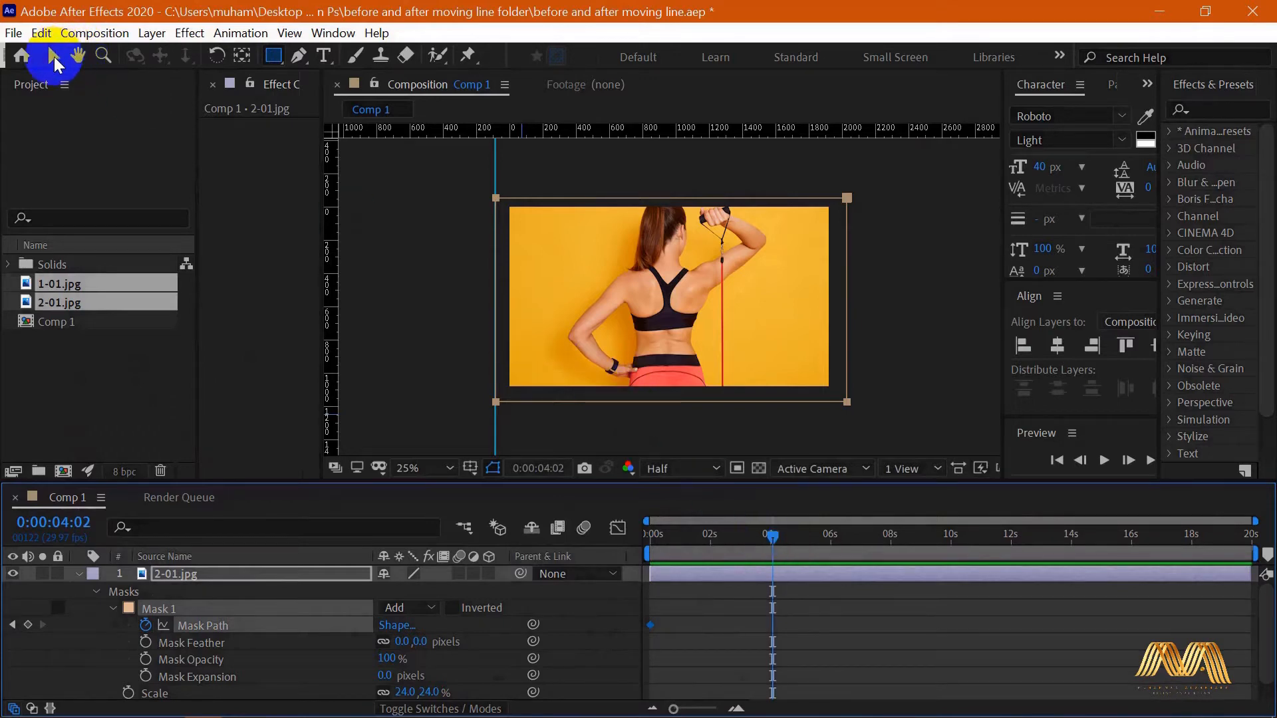
click(54, 58)
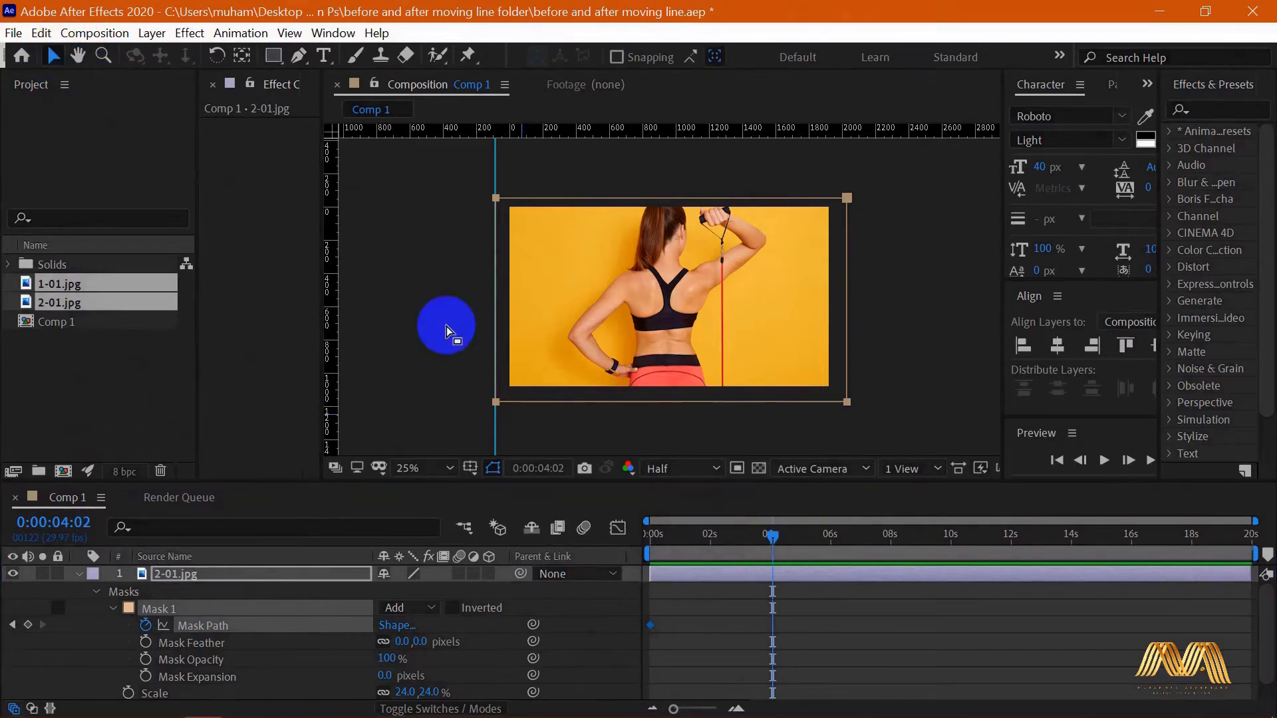
click(494, 302)
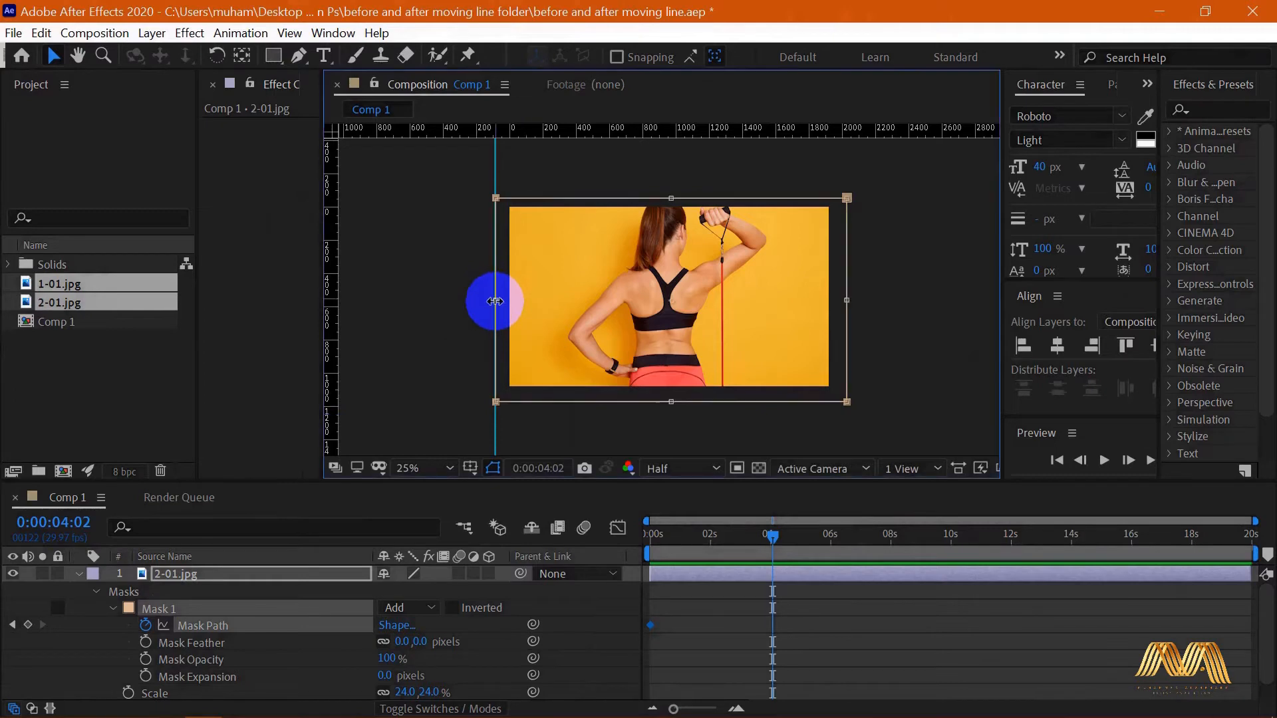
drag(521, 306, 816, 320)
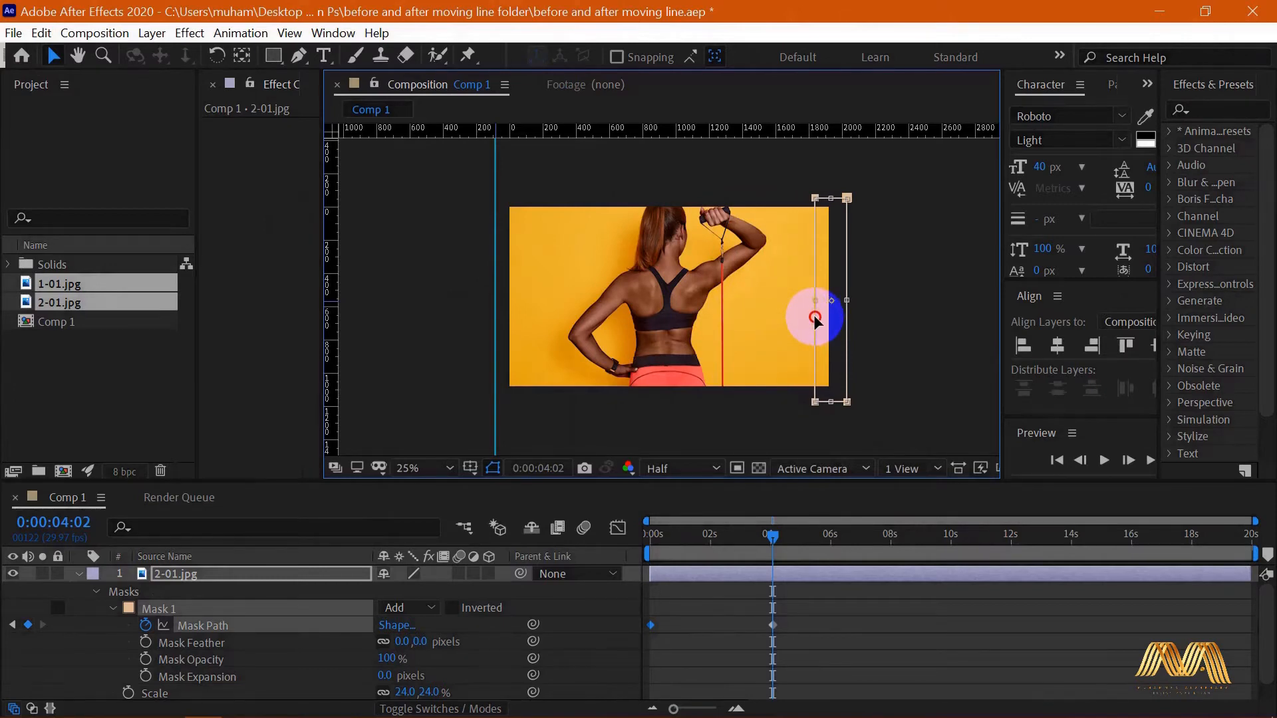
drag(817, 323, 813, 302)
drag(774, 627, 814, 342)
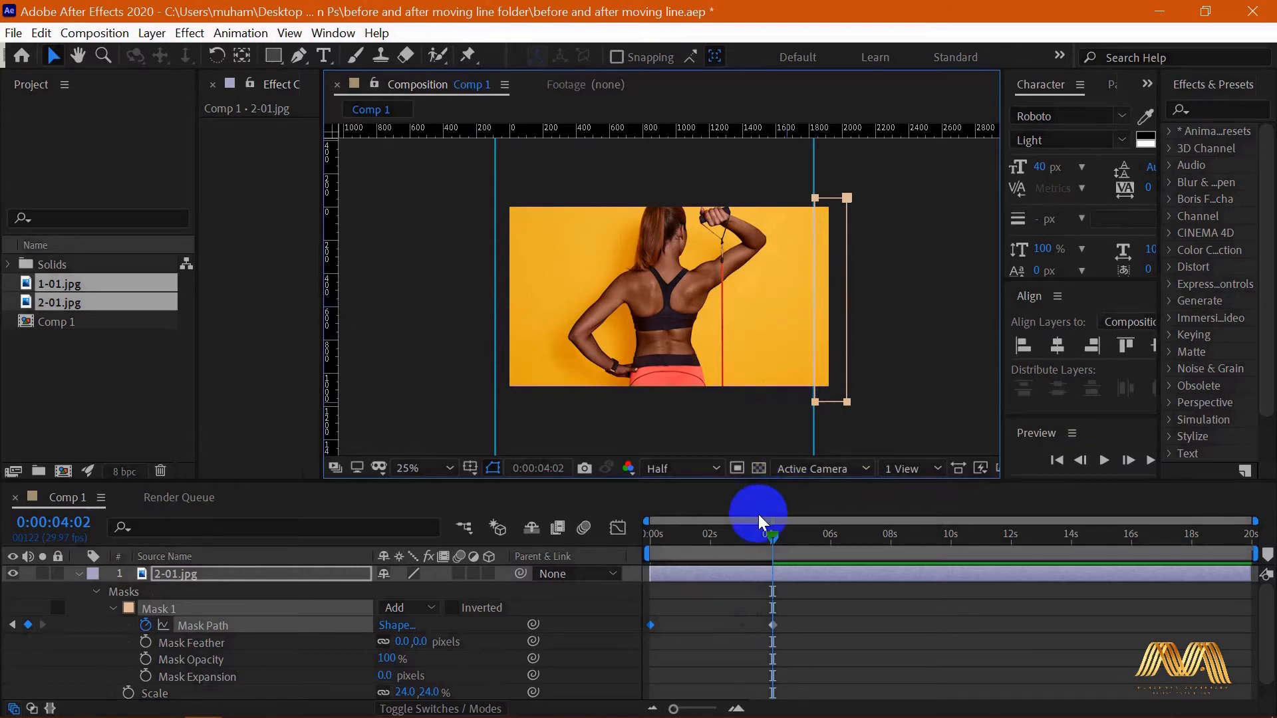
At 0:00:08:04, widen the mask by moving its left edge back to about 200 px inside the image's left side.
drag(774, 535, 892, 544)
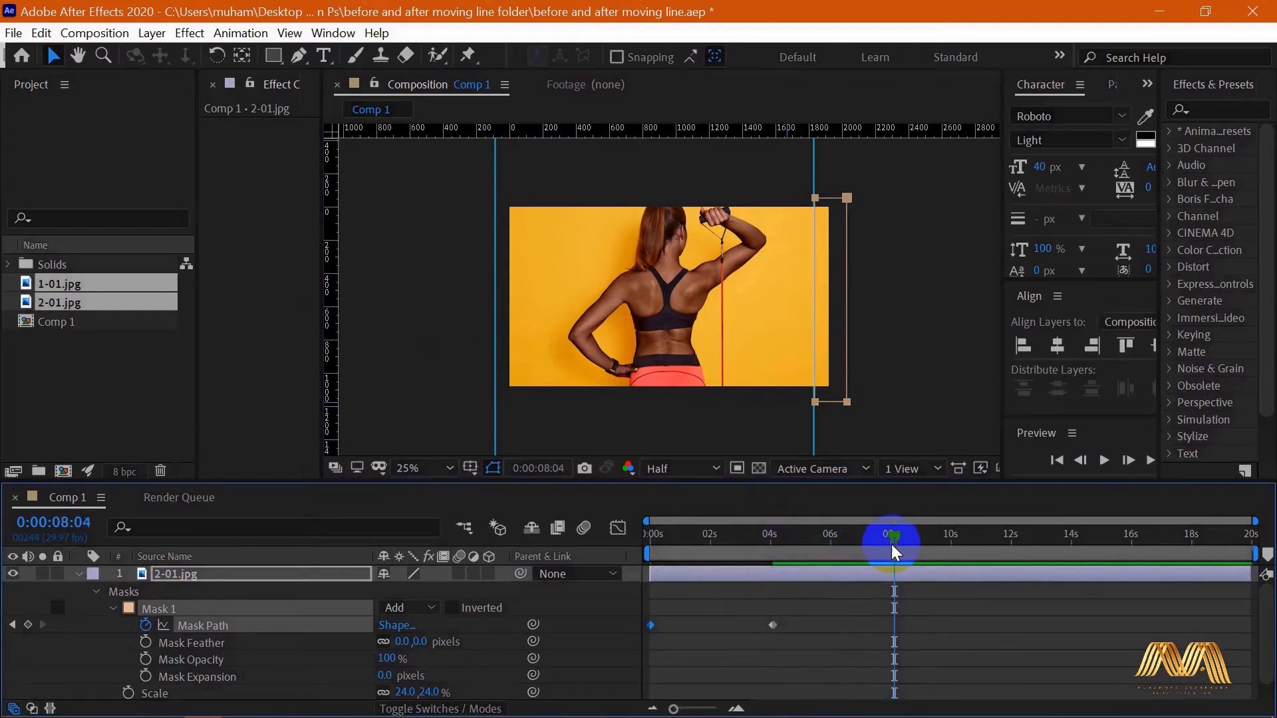
click(814, 293)
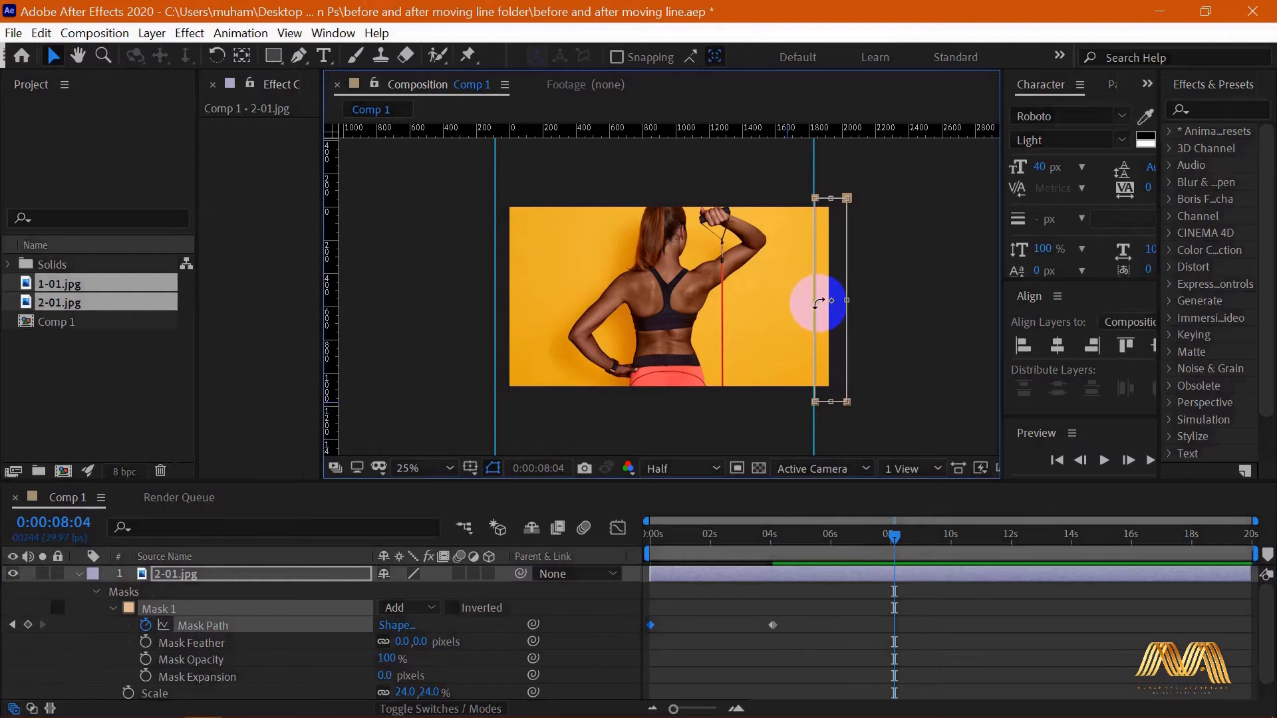
drag(817, 300, 544, 306)
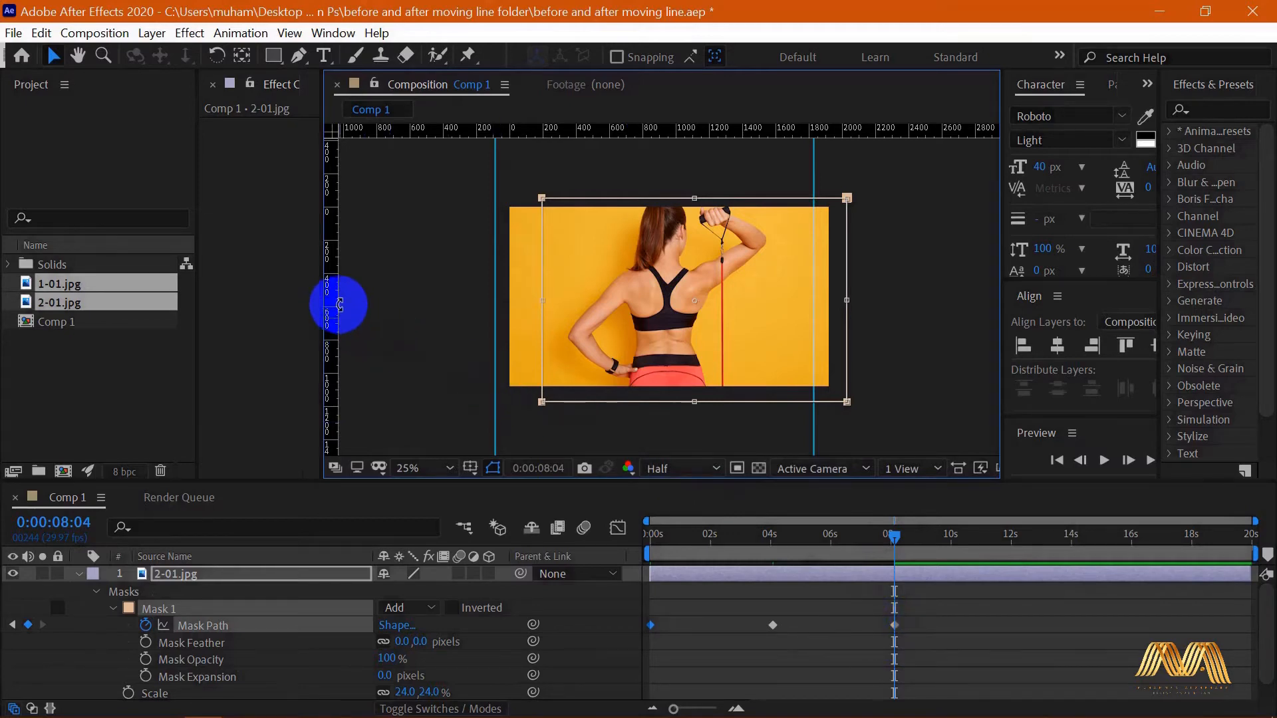
Place a vertical guide along the mask's left edge, at about 200 px.
drag(329, 299, 541, 355)
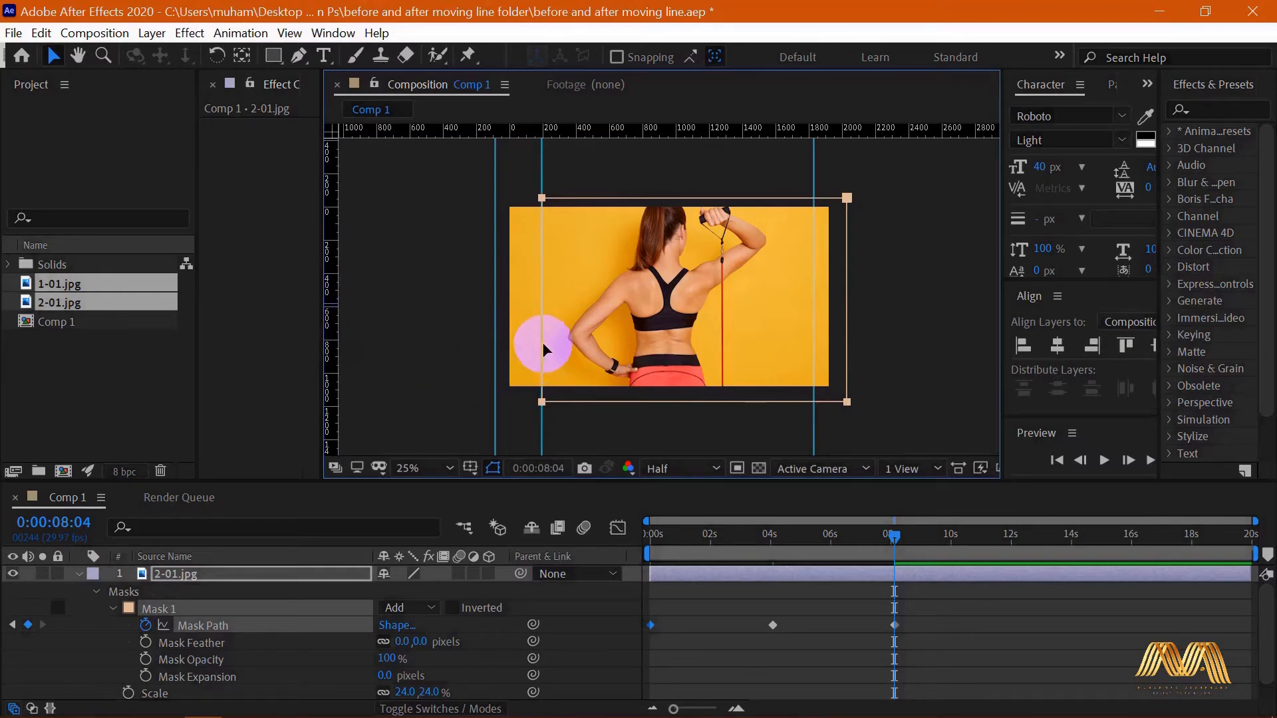
At 0:00:11:01, move the mask's left edge to about 1320 px and place a vertical guide along it.
click(899, 542)
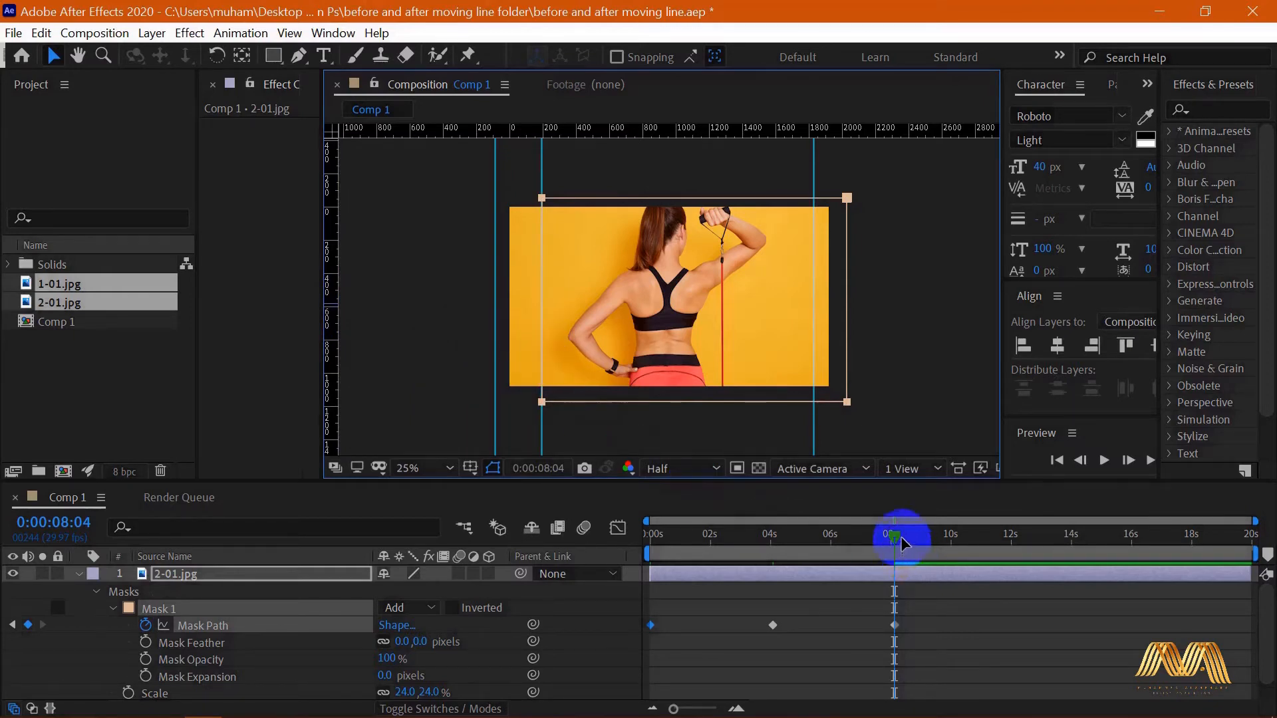
drag(902, 547, 983, 544)
click(537, 336)
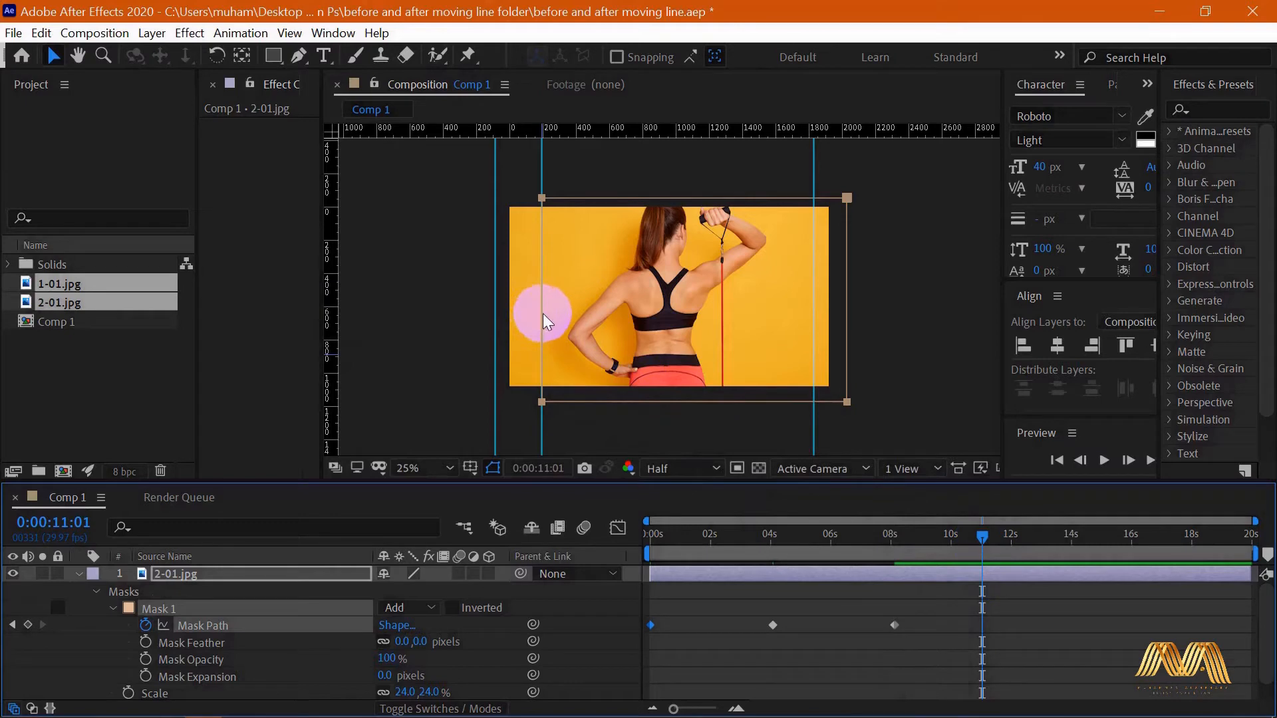
click(543, 313)
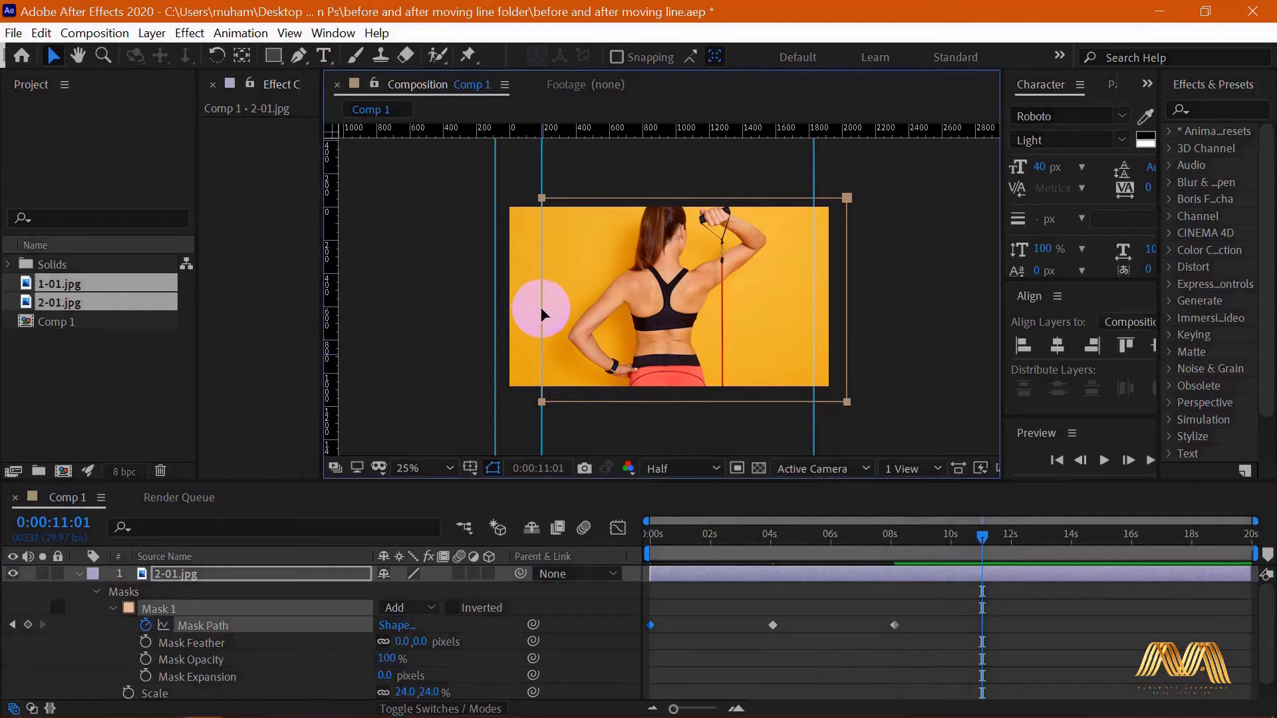
mouse_move(542, 314)
mouse_down()
mouse_move(537, 303)
mouse_move(730, 319)
mouse_up()
drag(346, 291, 729, 330)
At 0:00:14:02, widen the mask by moving its left edge to about 615 px and mark the edge with a vertical guide.
click(991, 541)
mouse_move(991, 541)
mouse_down()
mouse_move(985, 534)
mouse_move(1075, 545)
mouse_up()
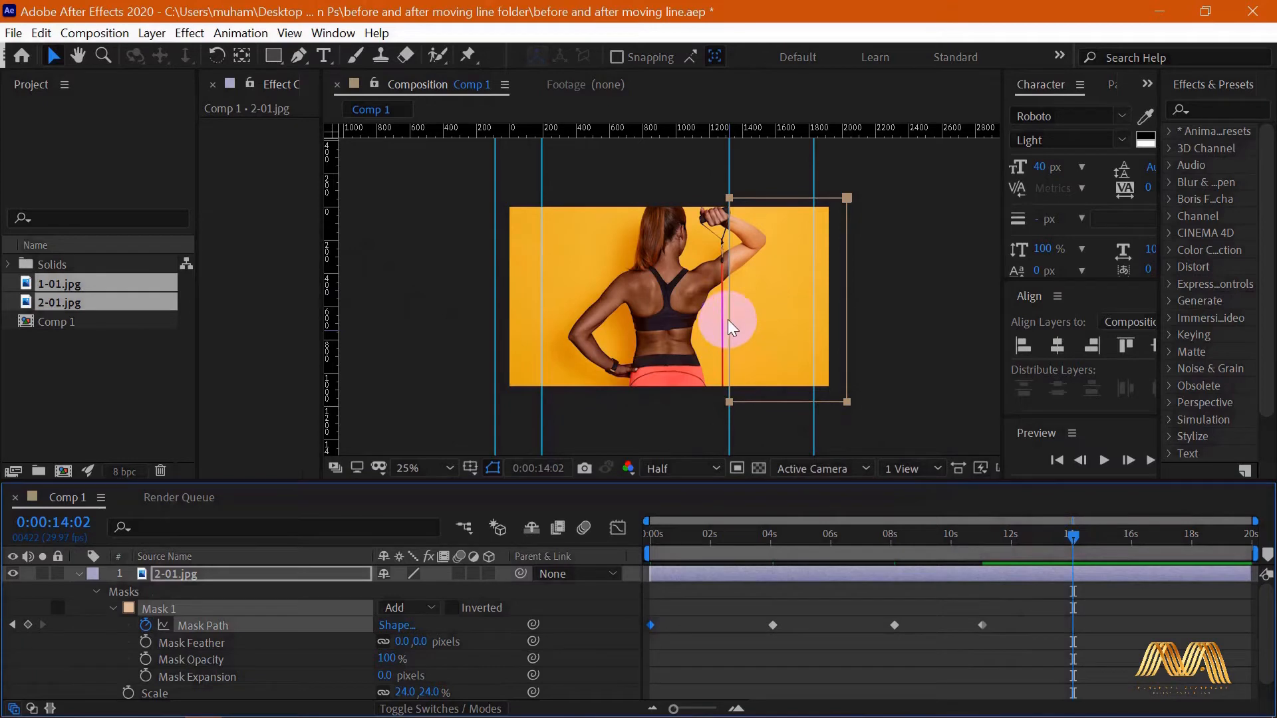
drag(729, 317, 613, 322)
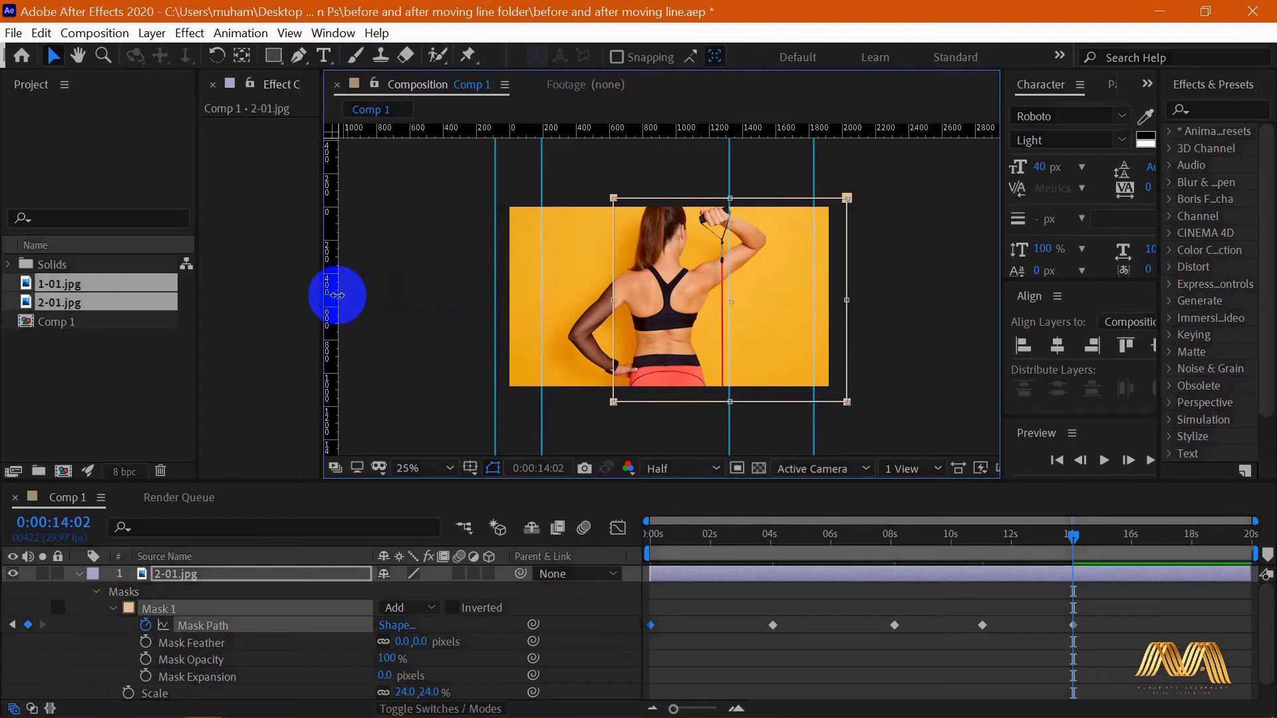
drag(337, 295, 612, 317)
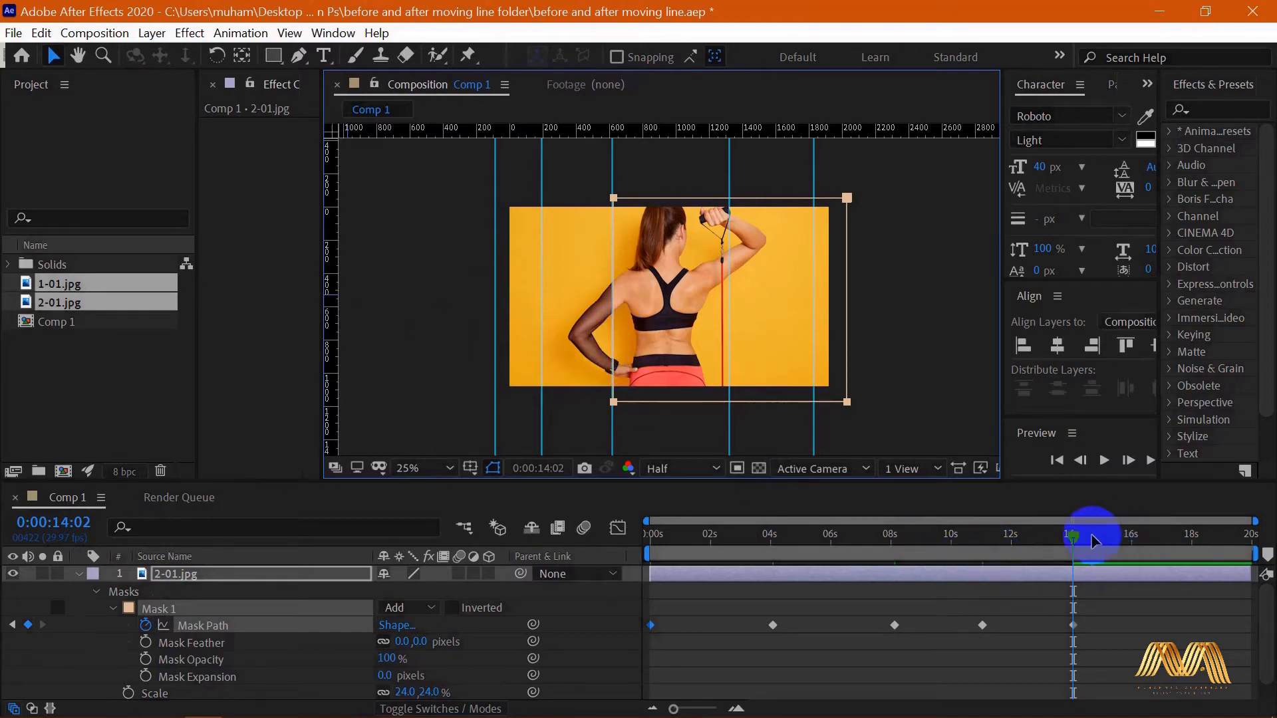
At 0:00:16:25, move the mask's left edge to about the middle of the image and place a vertical guide there.
drag(1074, 536, 1159, 541)
click(613, 321)
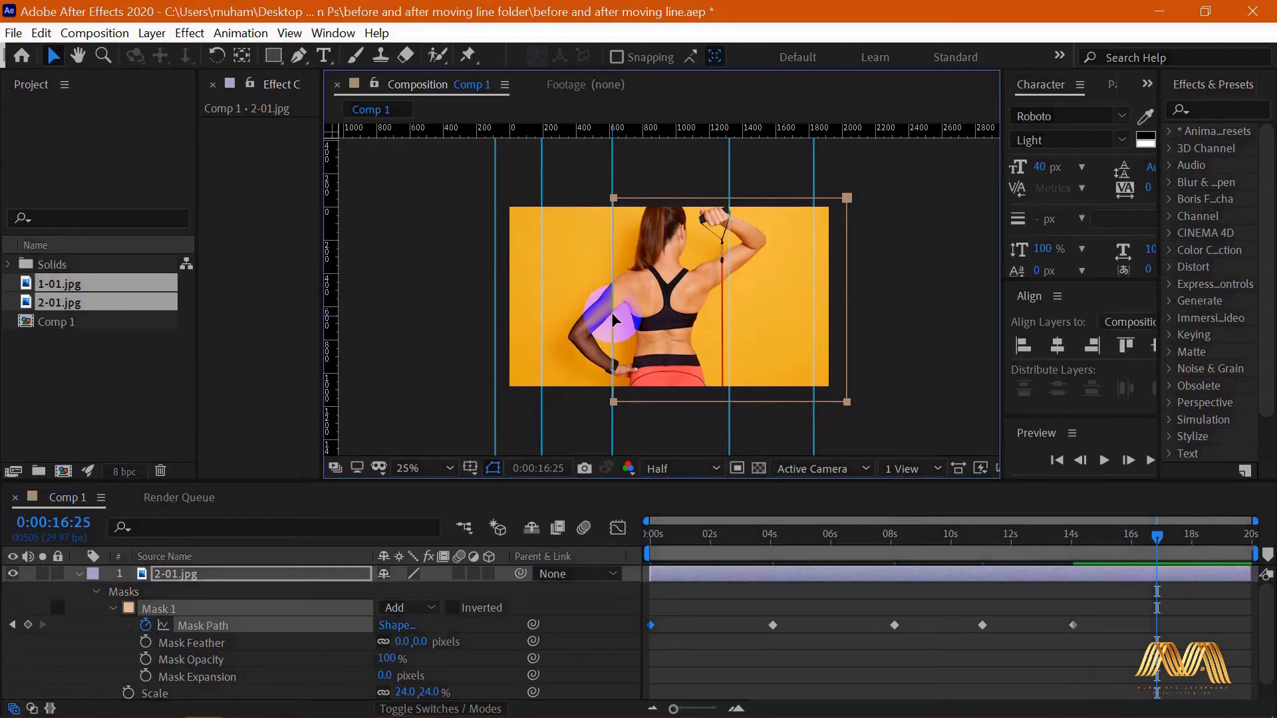
double_click(613, 321)
drag(613, 320, 669, 323)
drag(332, 290, 666, 344)
Apply Easy Ease to all Mask Path keyframes of the 2-01.jpg layer.
click(1164, 615)
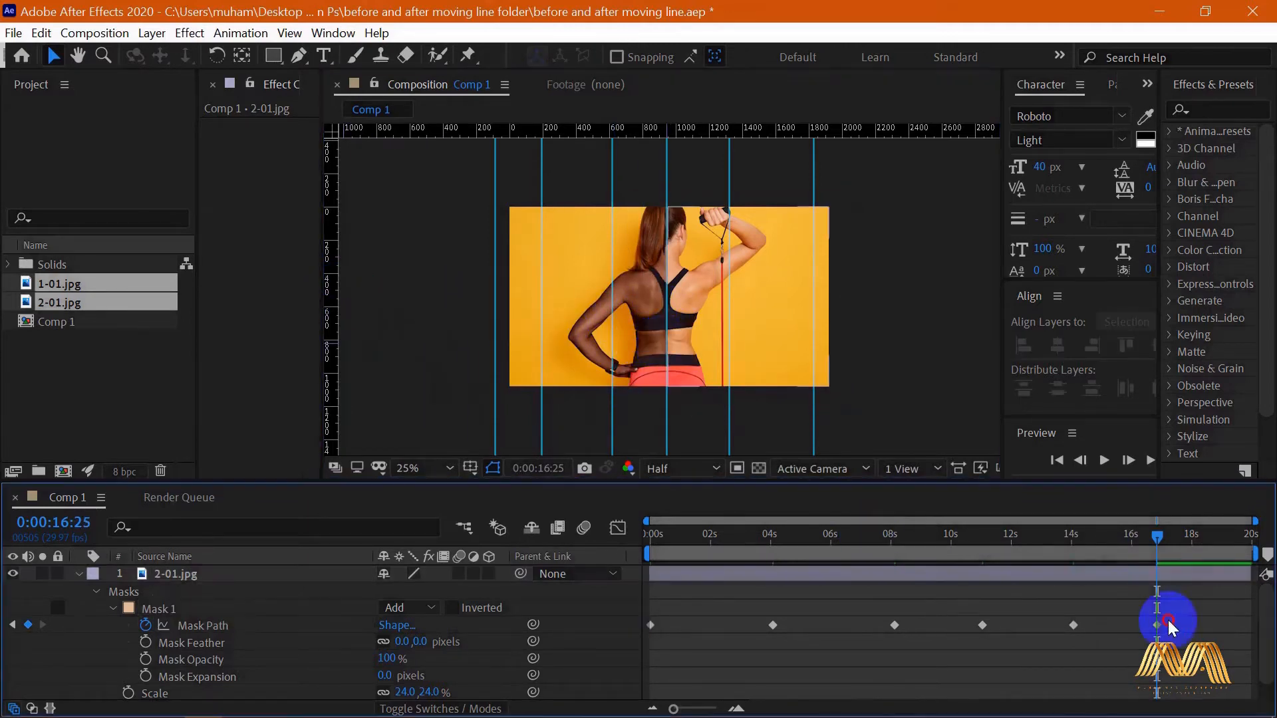
click(653, 641)
drag(643, 655, 653, 629)
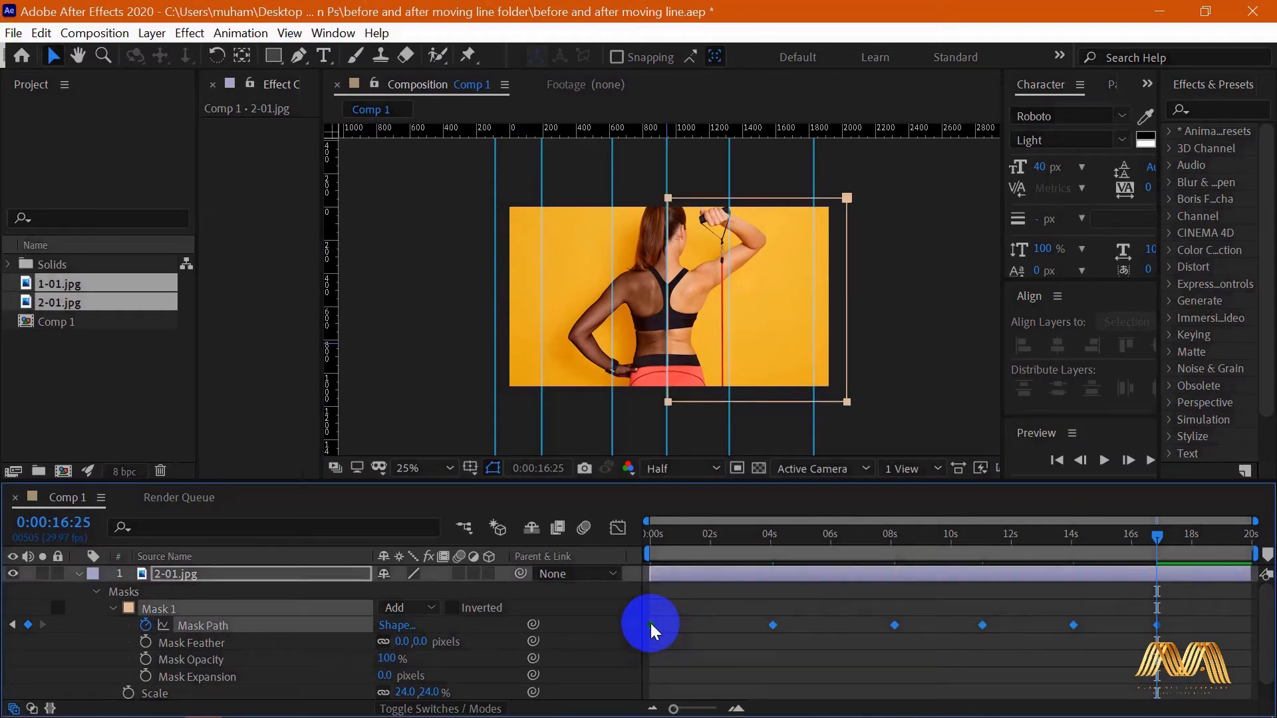
right_click(650, 624)
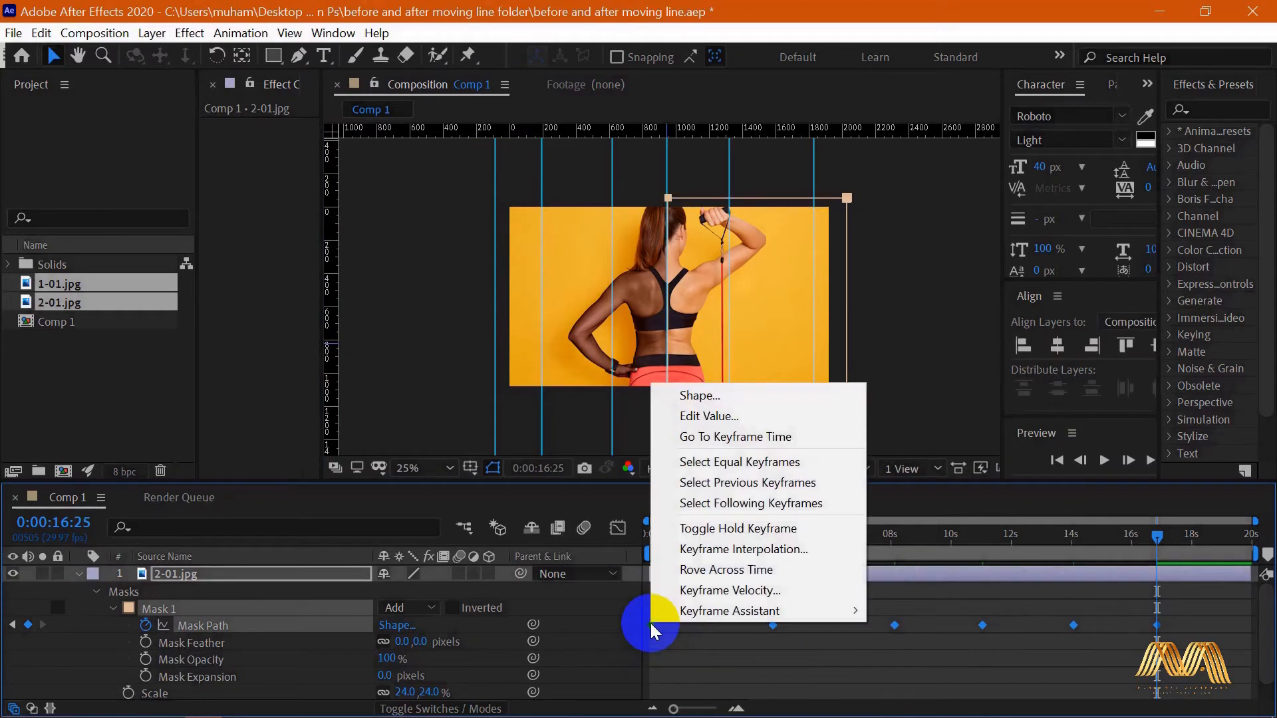
mouse_move(712, 612)
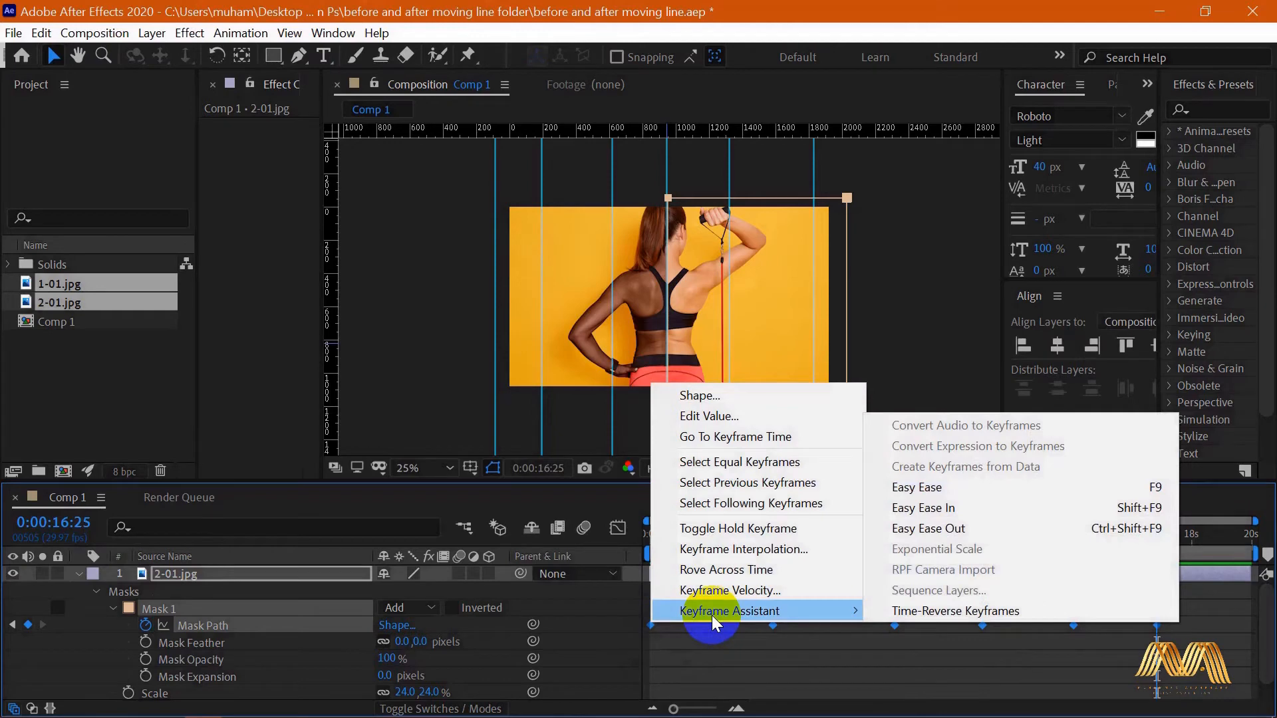
click(978, 487)
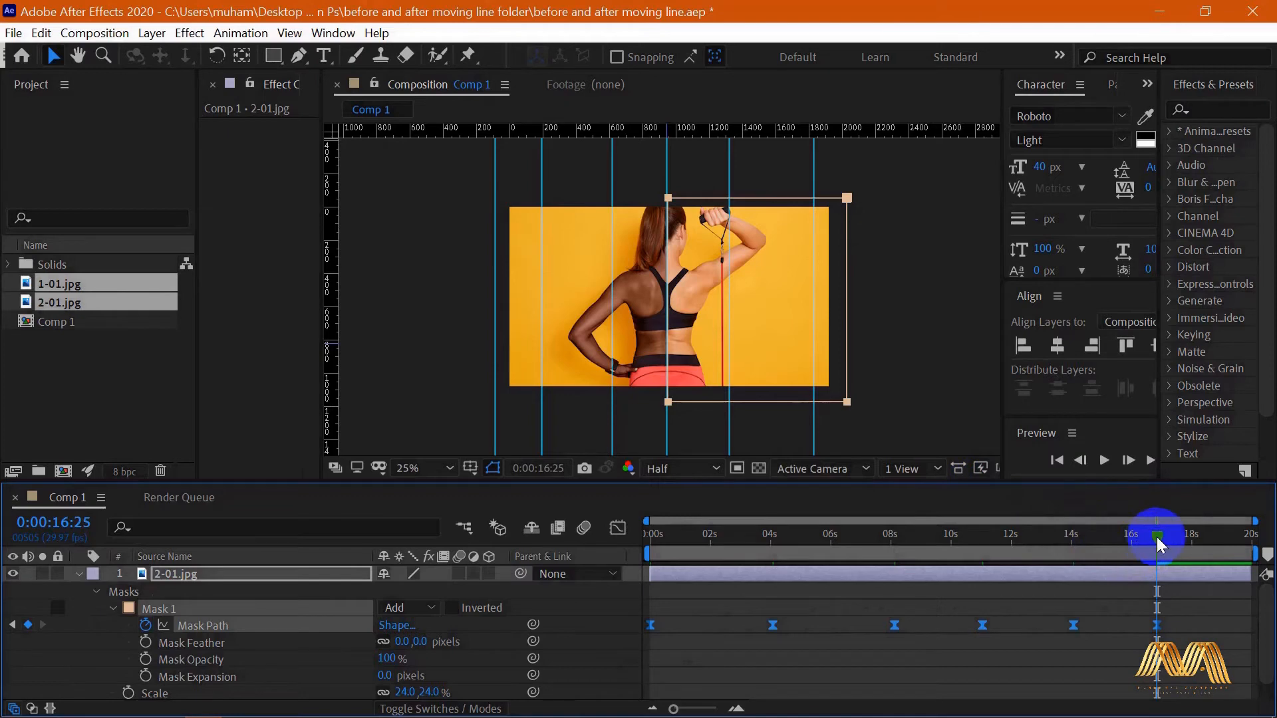
Preview the mask animation from 0:00:00:00 and return the current time to the start.
drag(1159, 534, 650, 536)
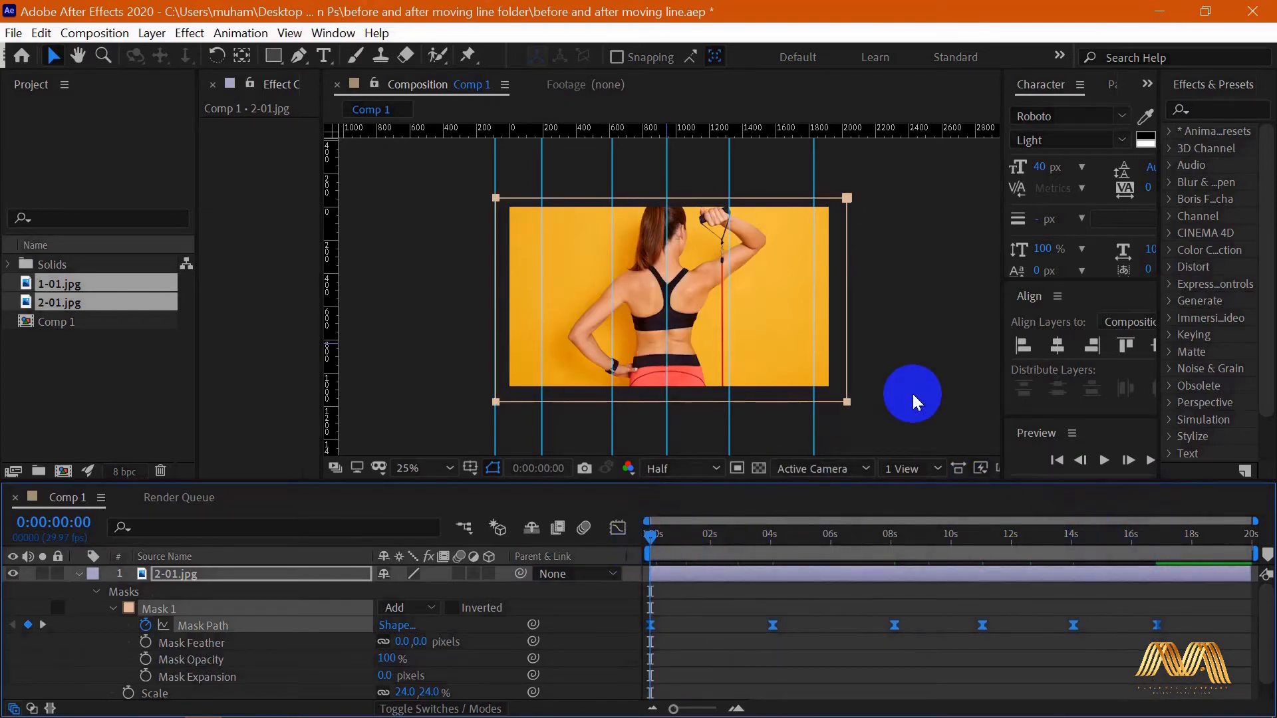
key(space)
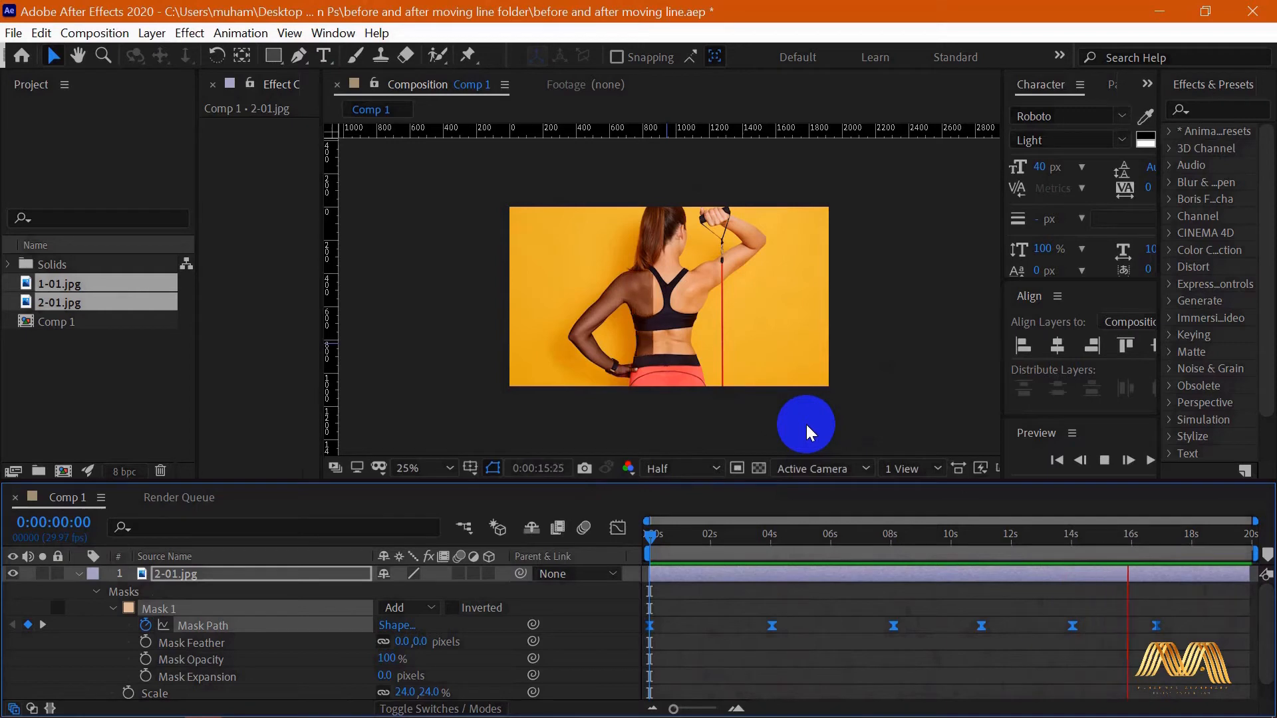
key(space)
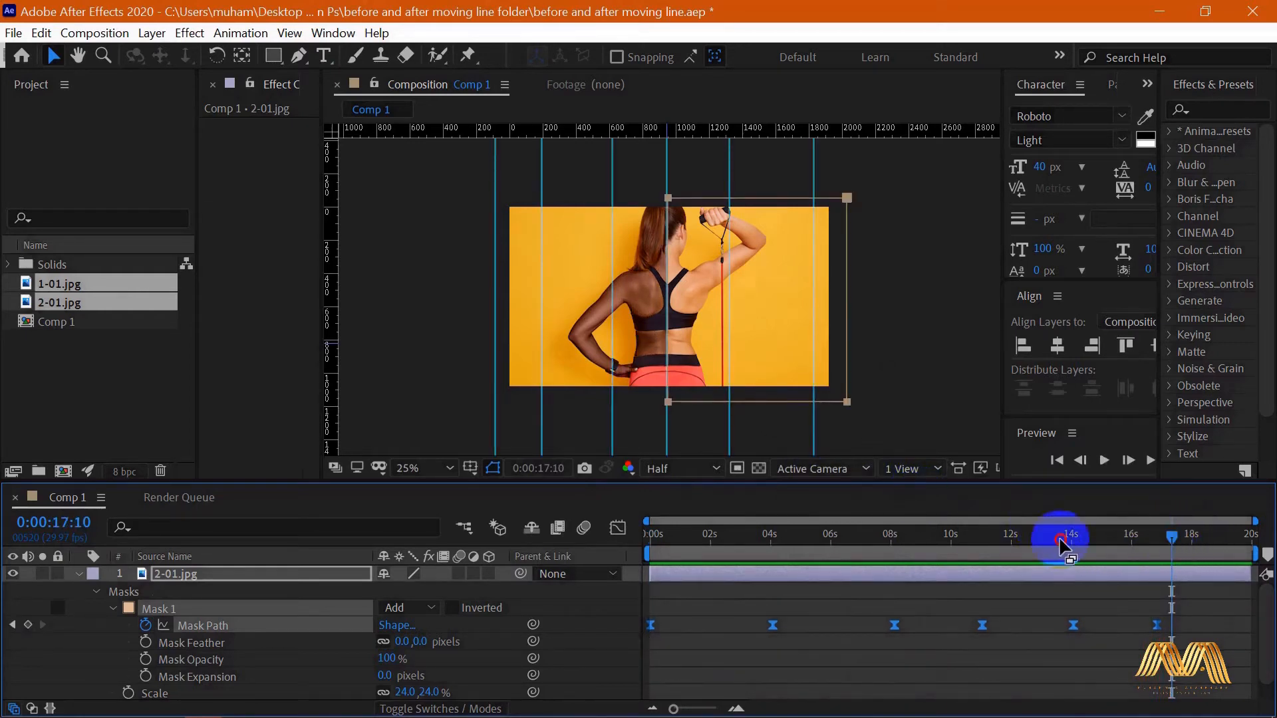
click(667, 536)
drag(668, 536, 633, 536)
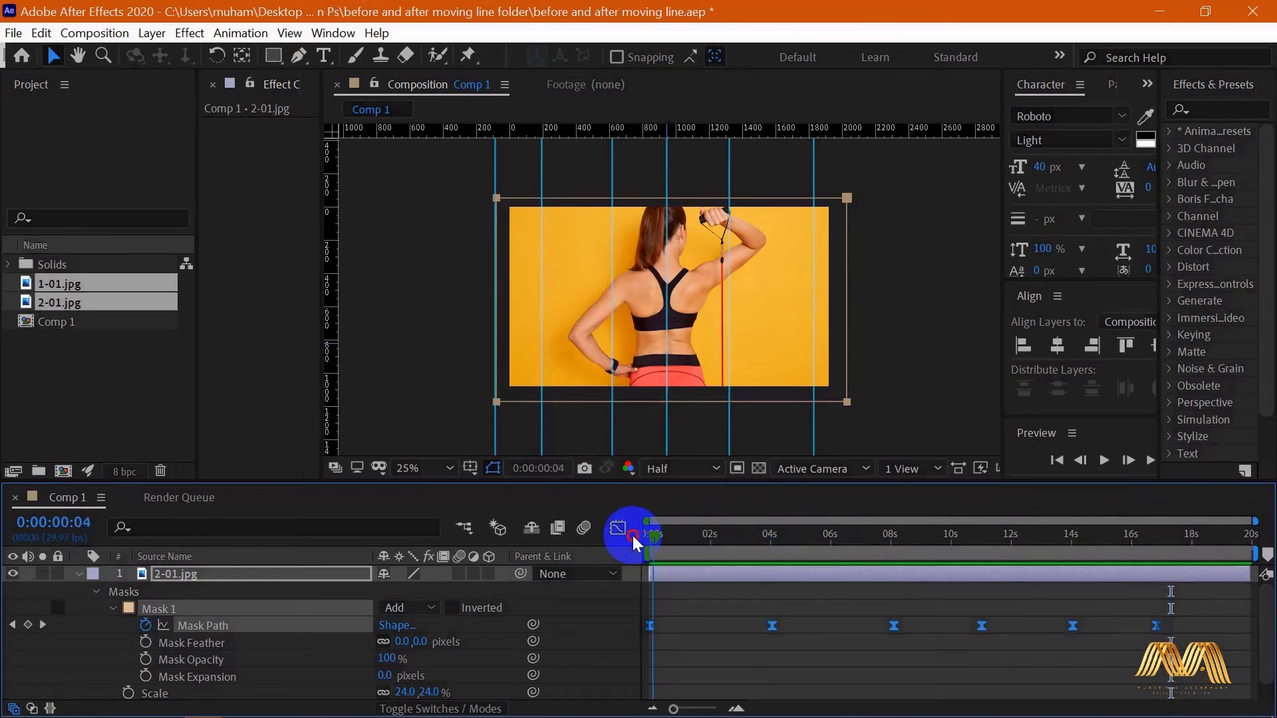
Collapse the 2-01.jpg layer's properties and create a new comp-size solid in white (FFFFFF).
click(77, 573)
click(338, 630)
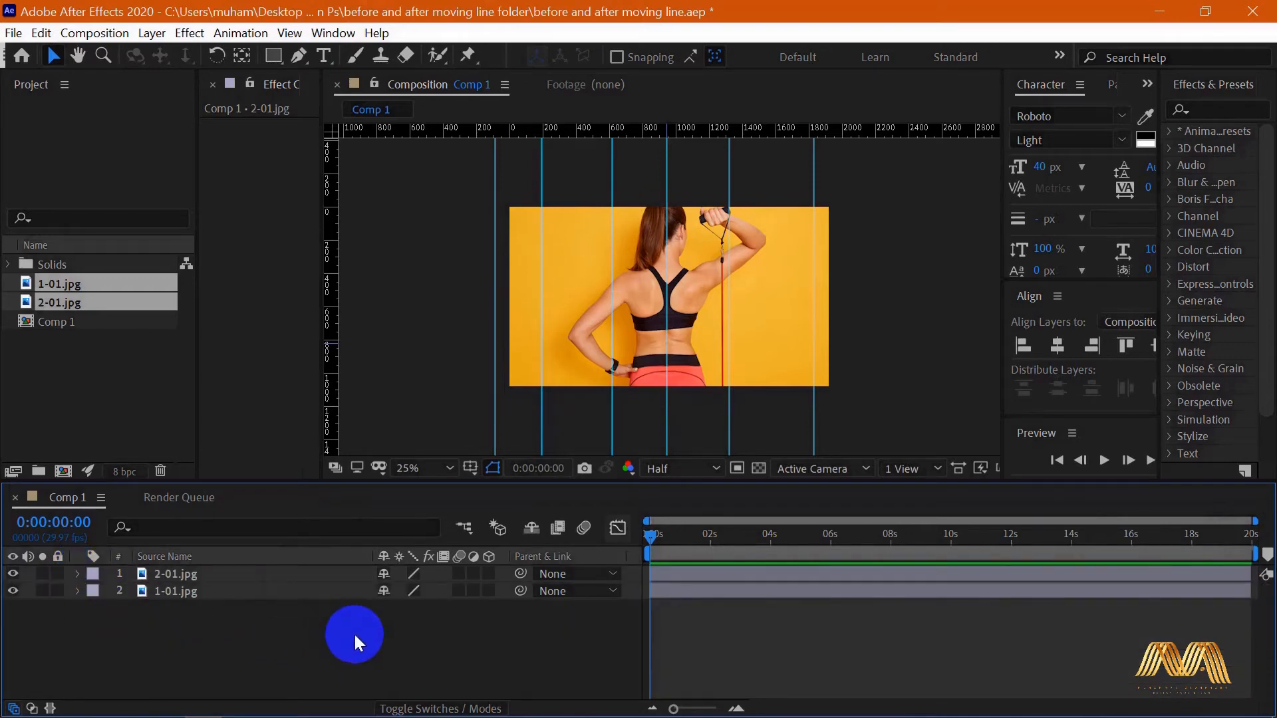
right_click(355, 639)
mouse_move(509, 440)
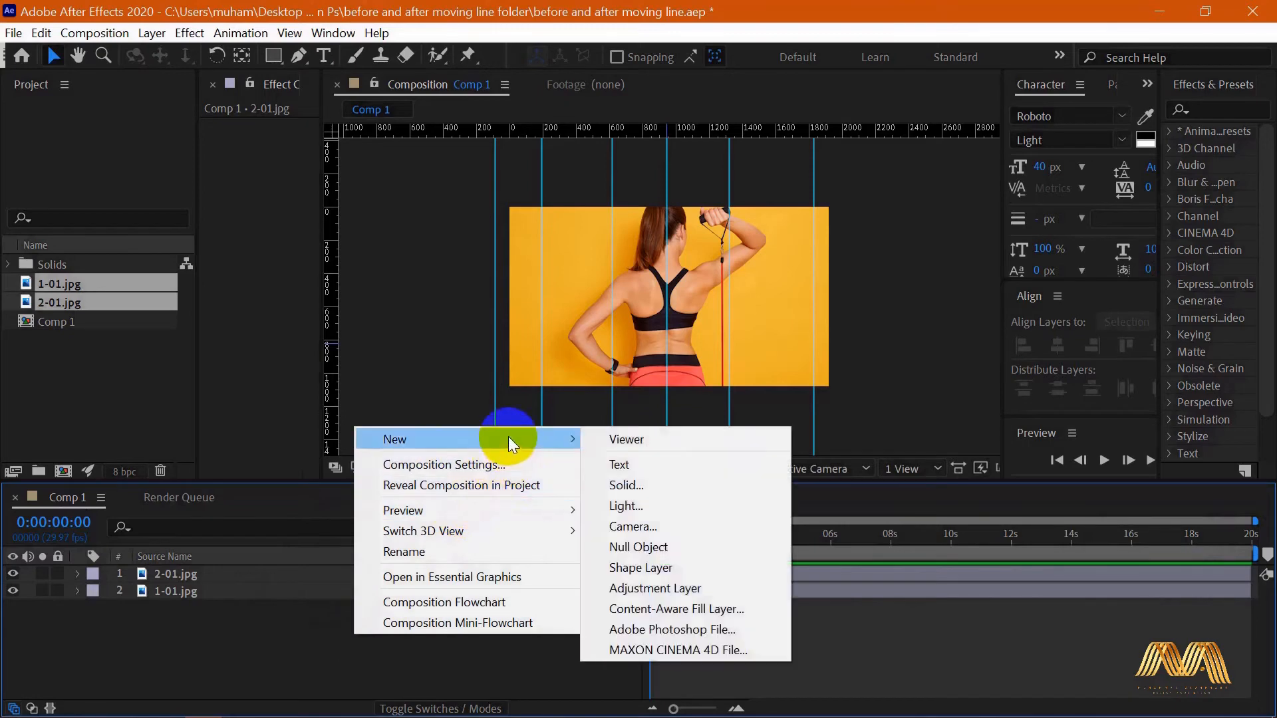
click(680, 485)
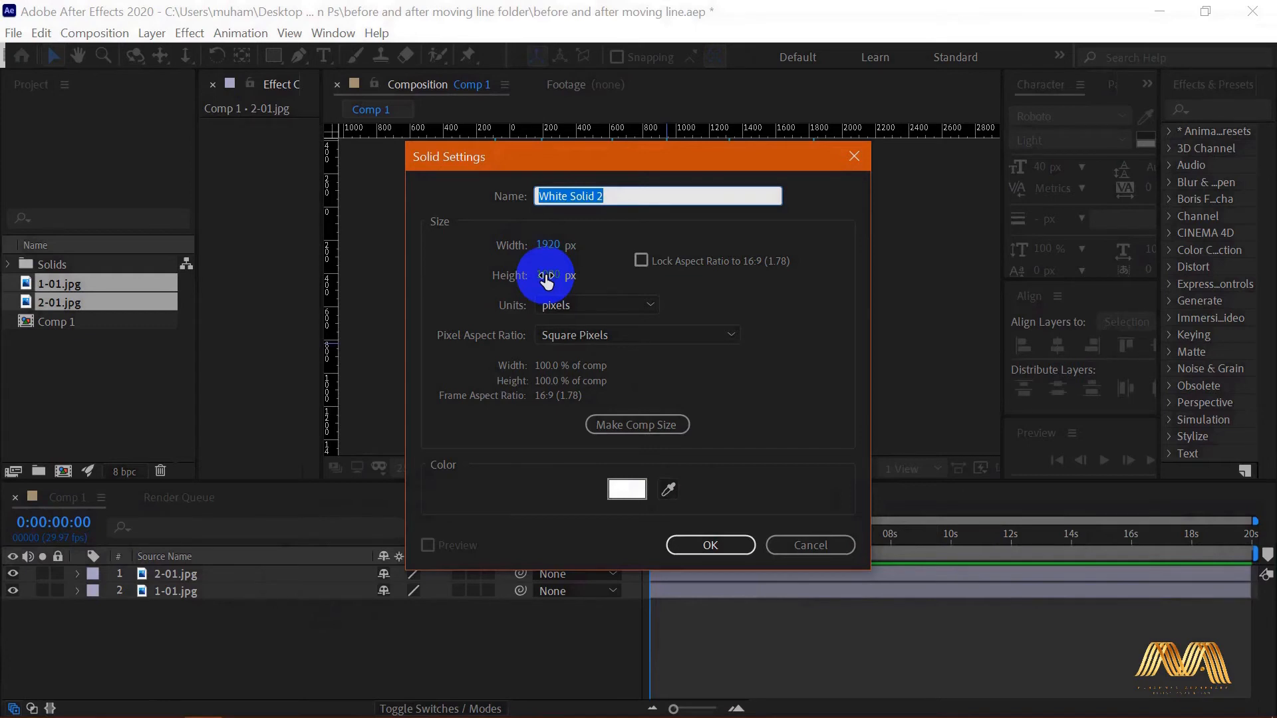
click(633, 491)
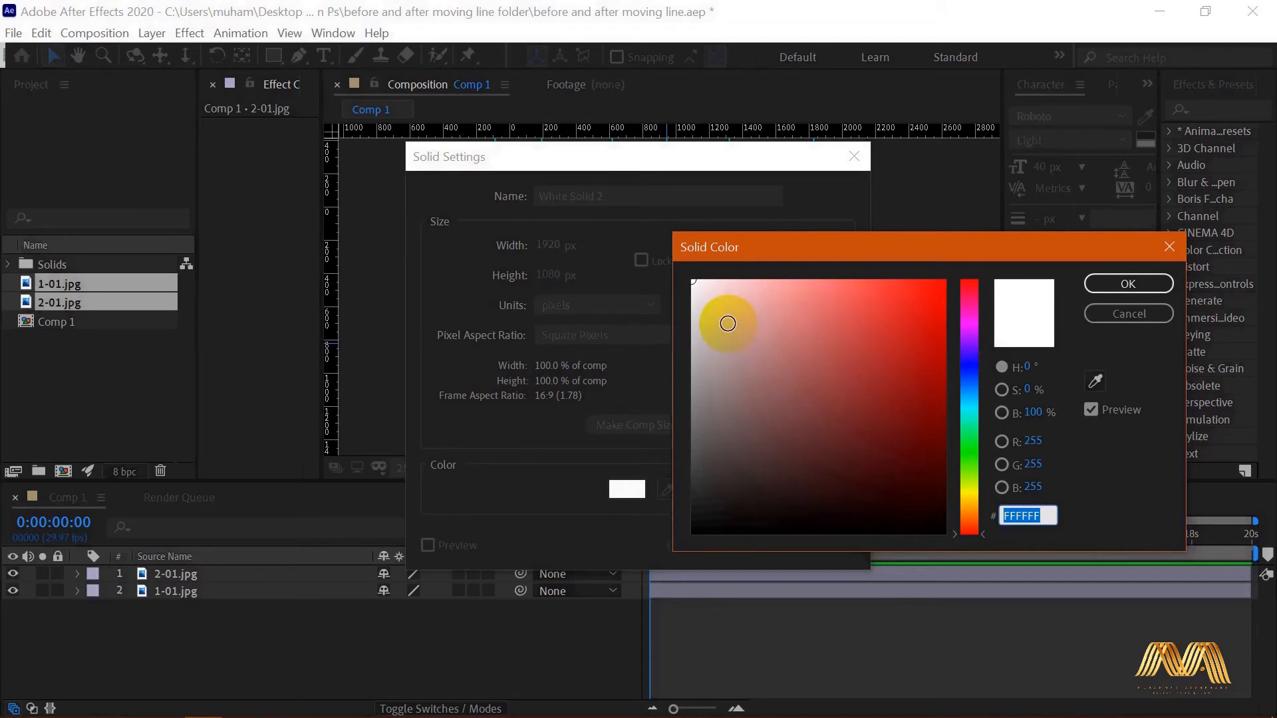
click(1110, 285)
click(708, 547)
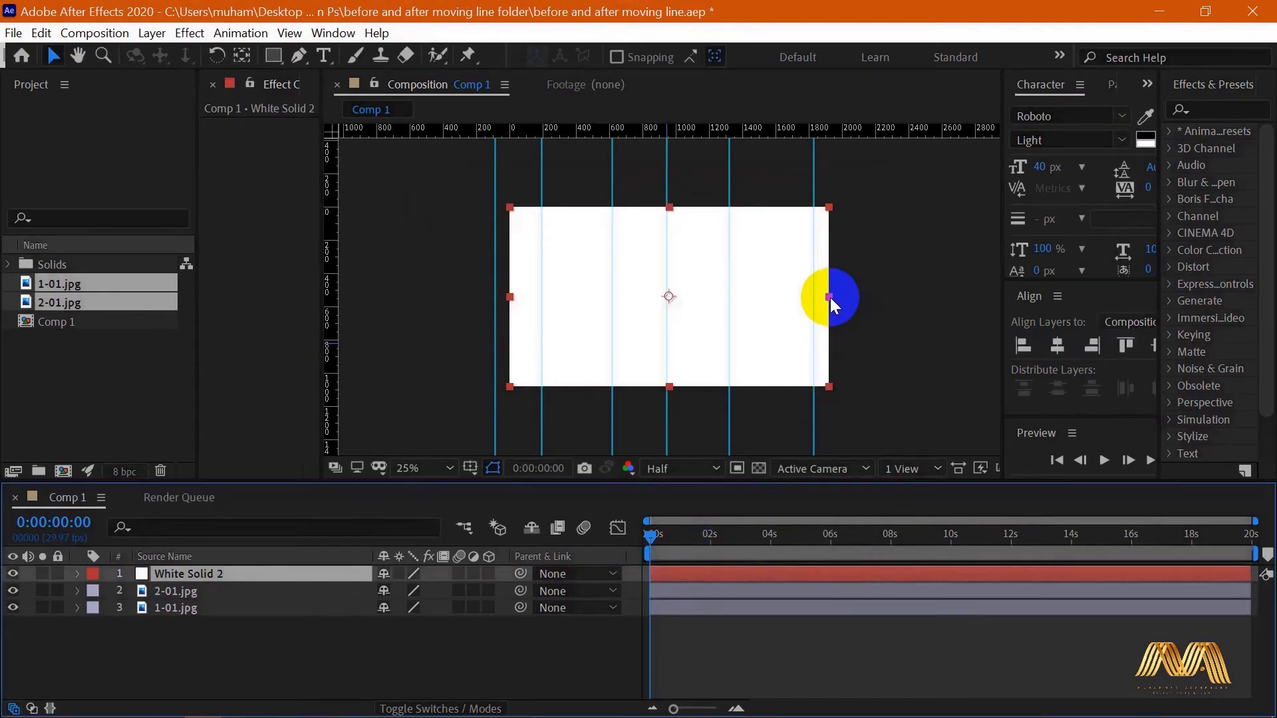
Narrow the white solid into a thin vertical line and place it on the guide just outside the image's left side, at about -96, 540.
drag(830, 298, 495, 338)
click(670, 334)
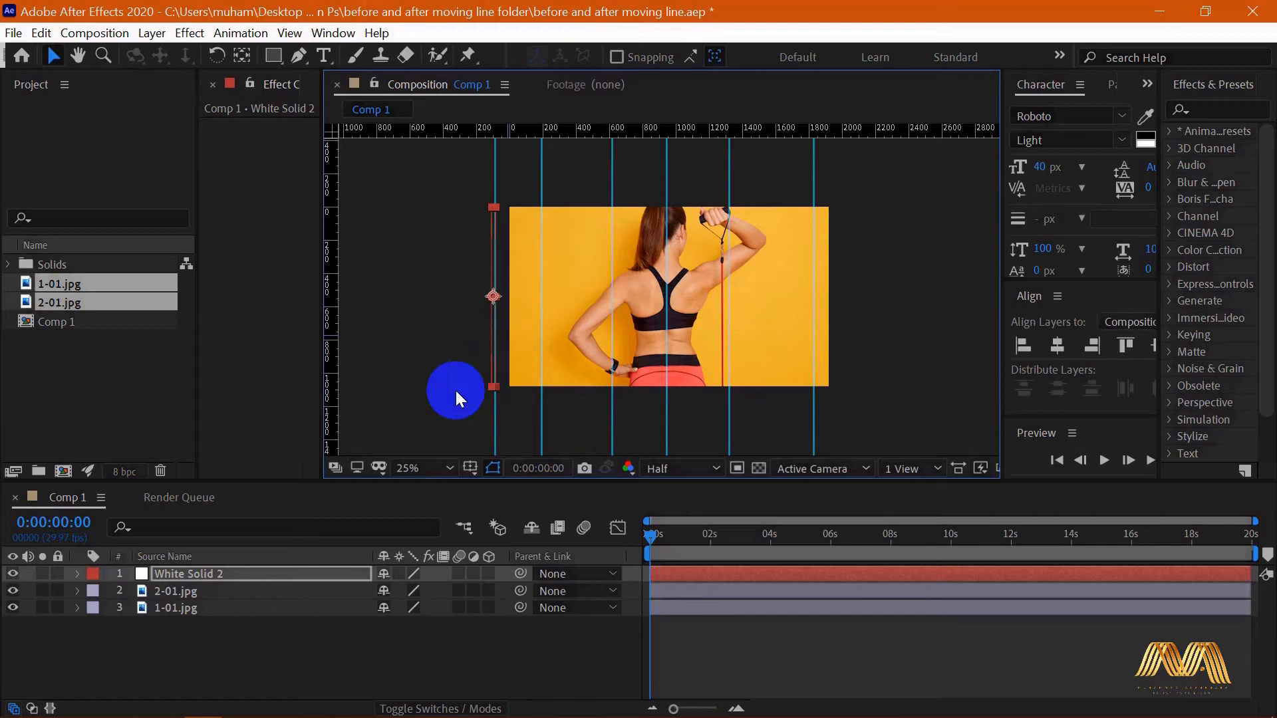
Reveal the white solid's Position and the 2-01.jpg layer's Mask Path, and enable Position keyframing for the solid at 0:00:00:00.
click(281, 574)
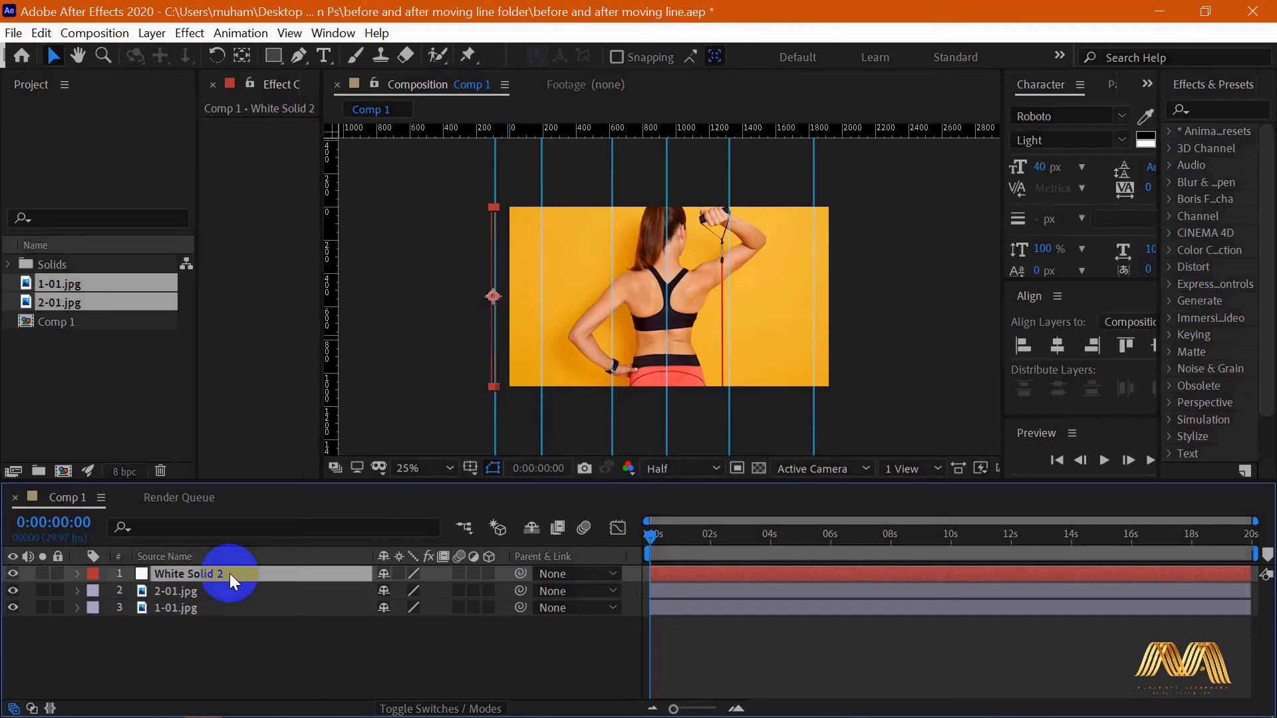
key(p)
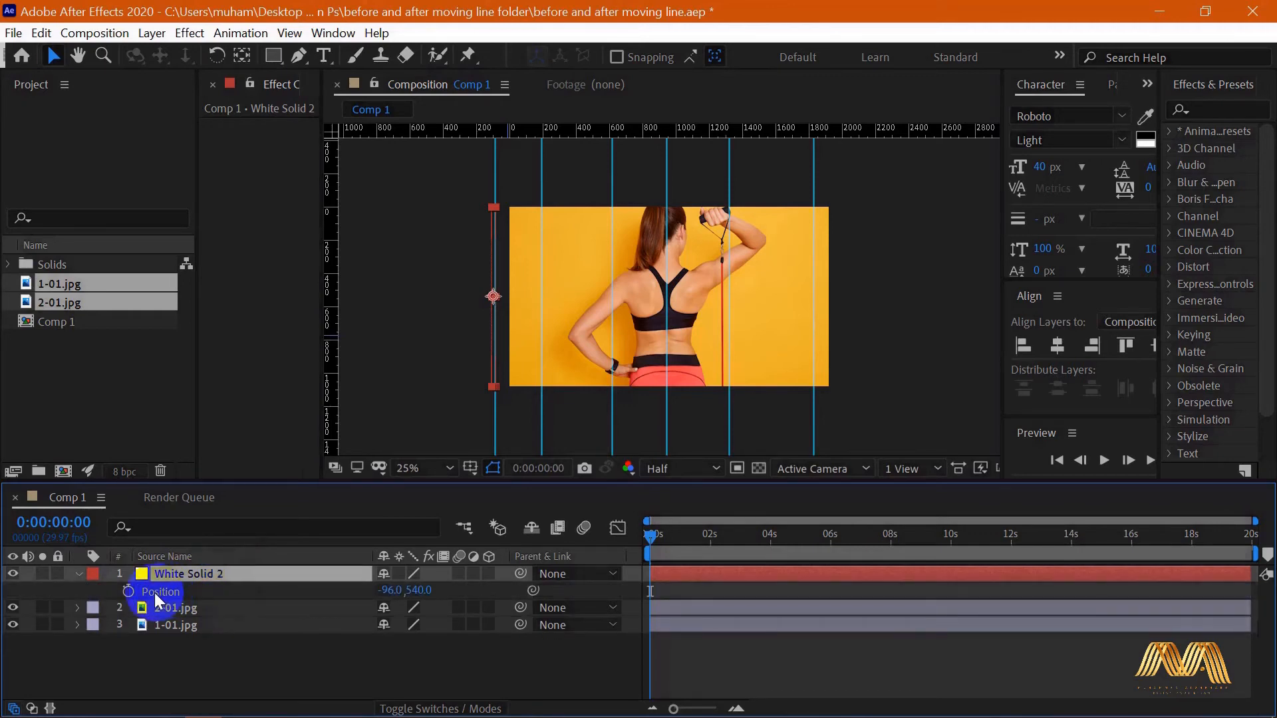
click(207, 608)
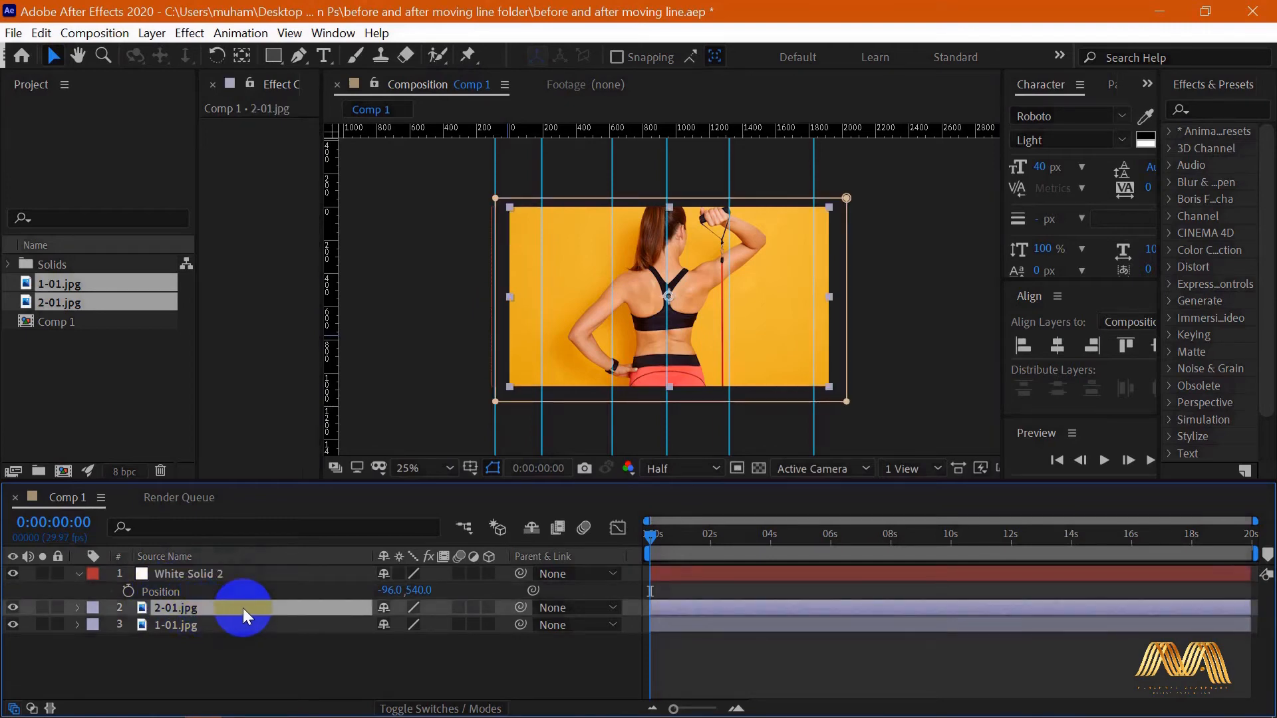
key(m)
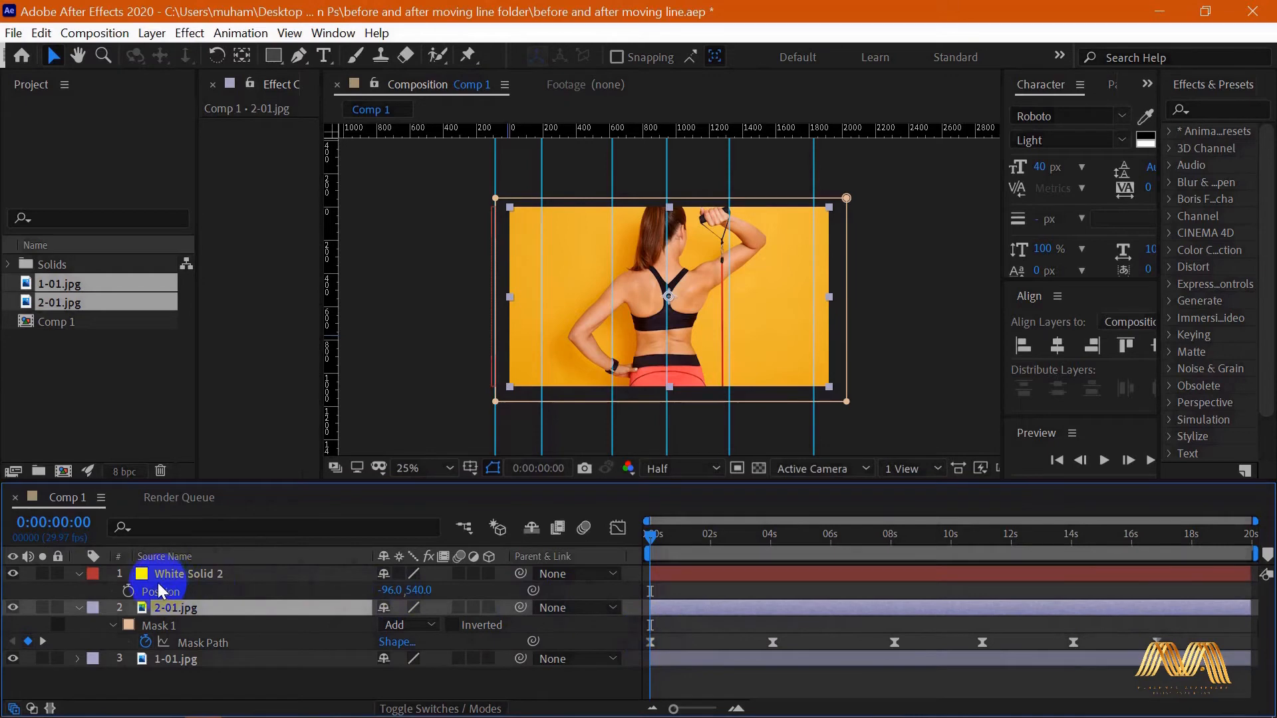
click(162, 576)
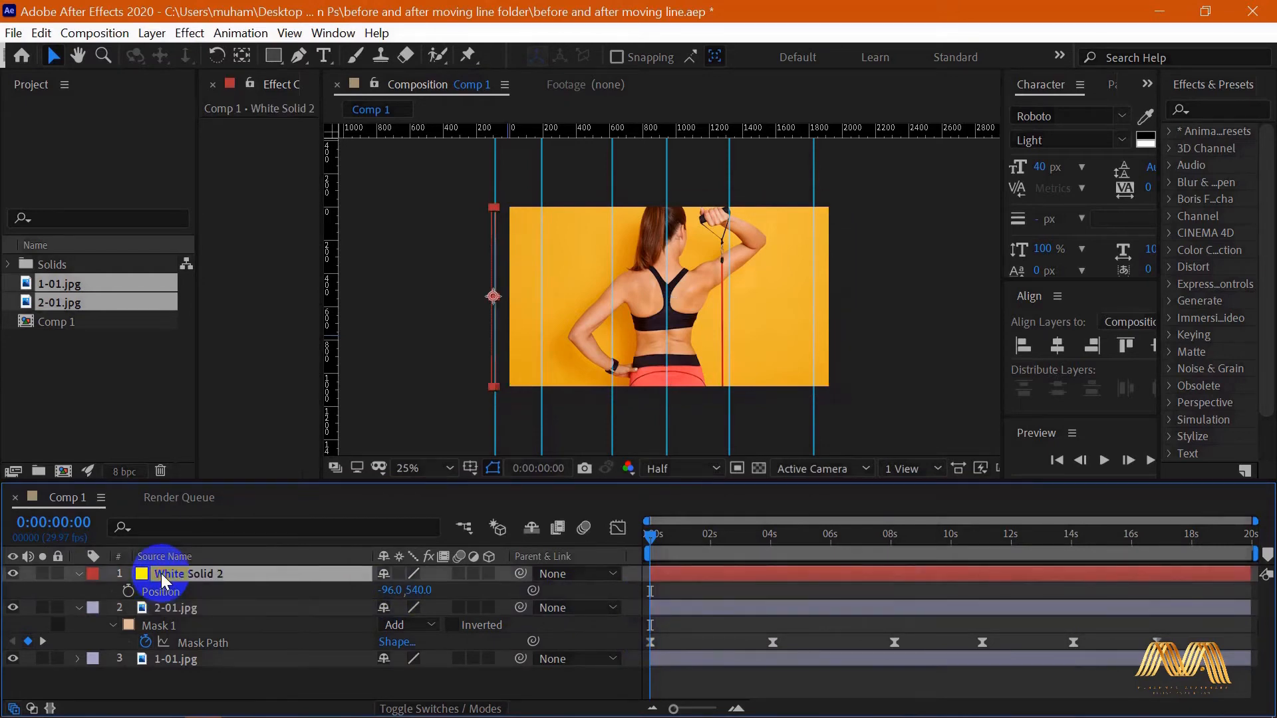
click(129, 592)
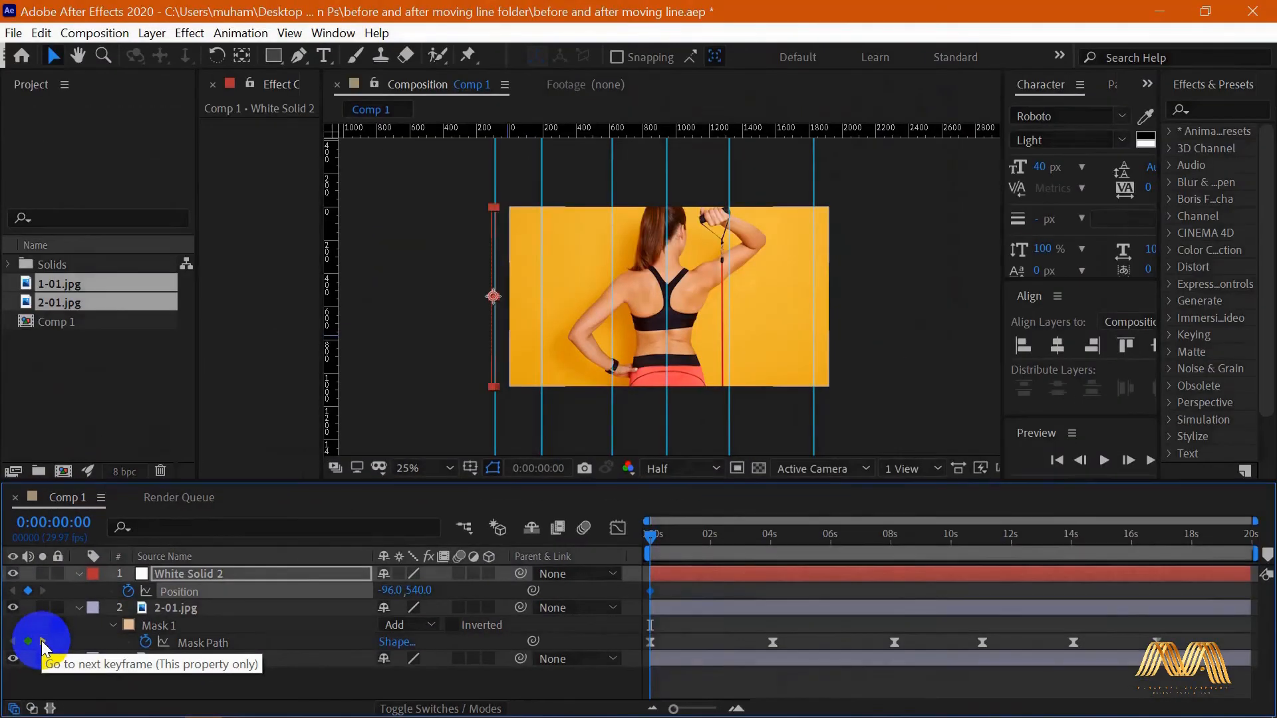
At the Mask Path keyframe at 0:00:04:02, move the white line to the guide near the image's right side, about 1828, 540.
click(43, 643)
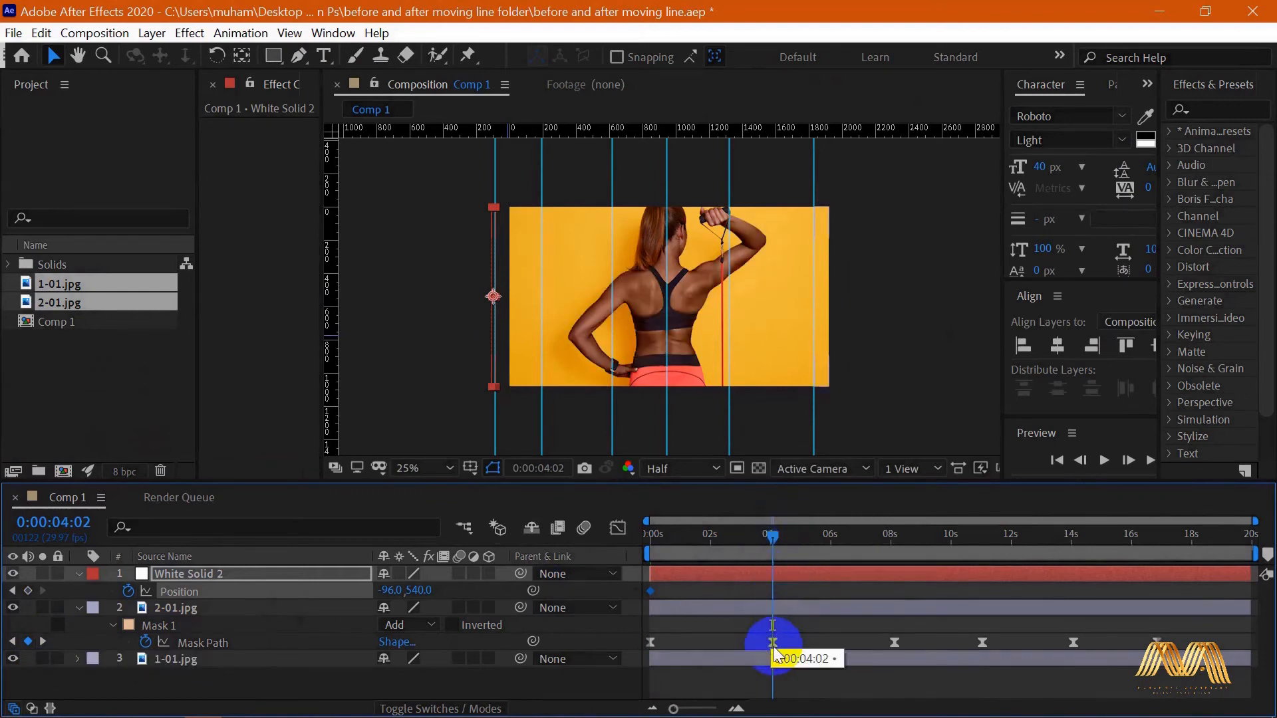
drag(491, 364, 612, 366)
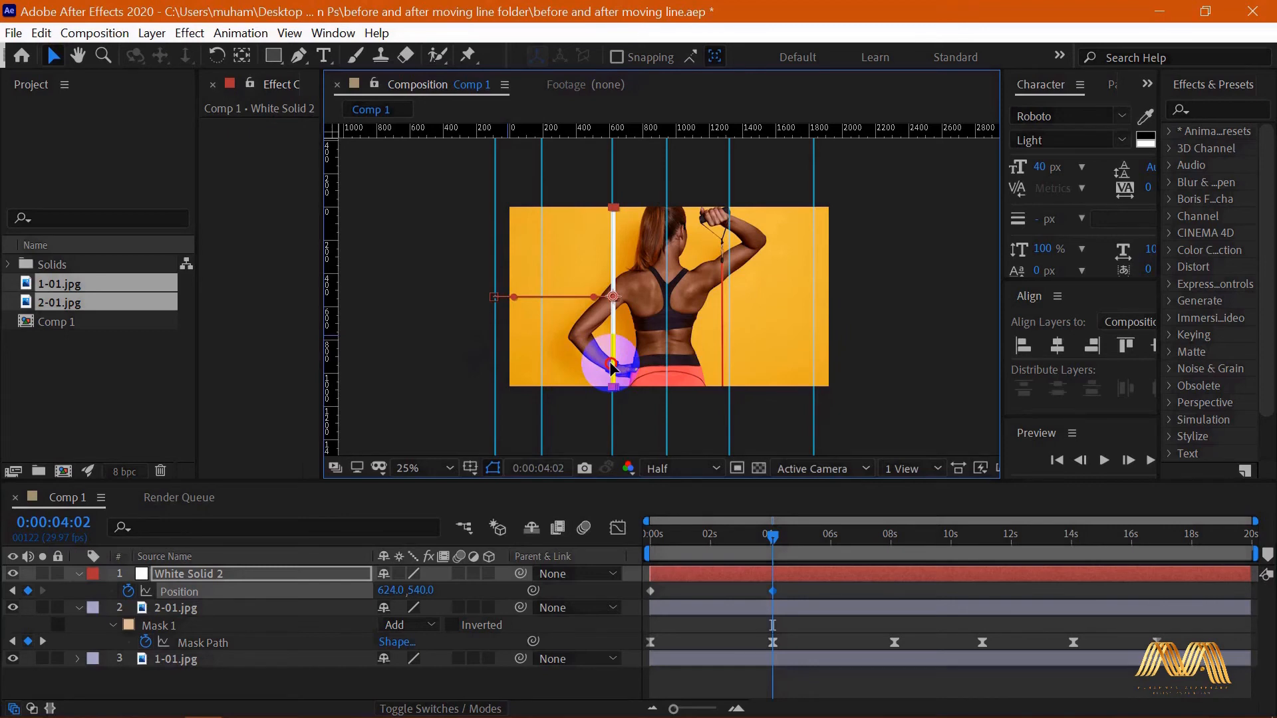
drag(612, 366, 819, 359)
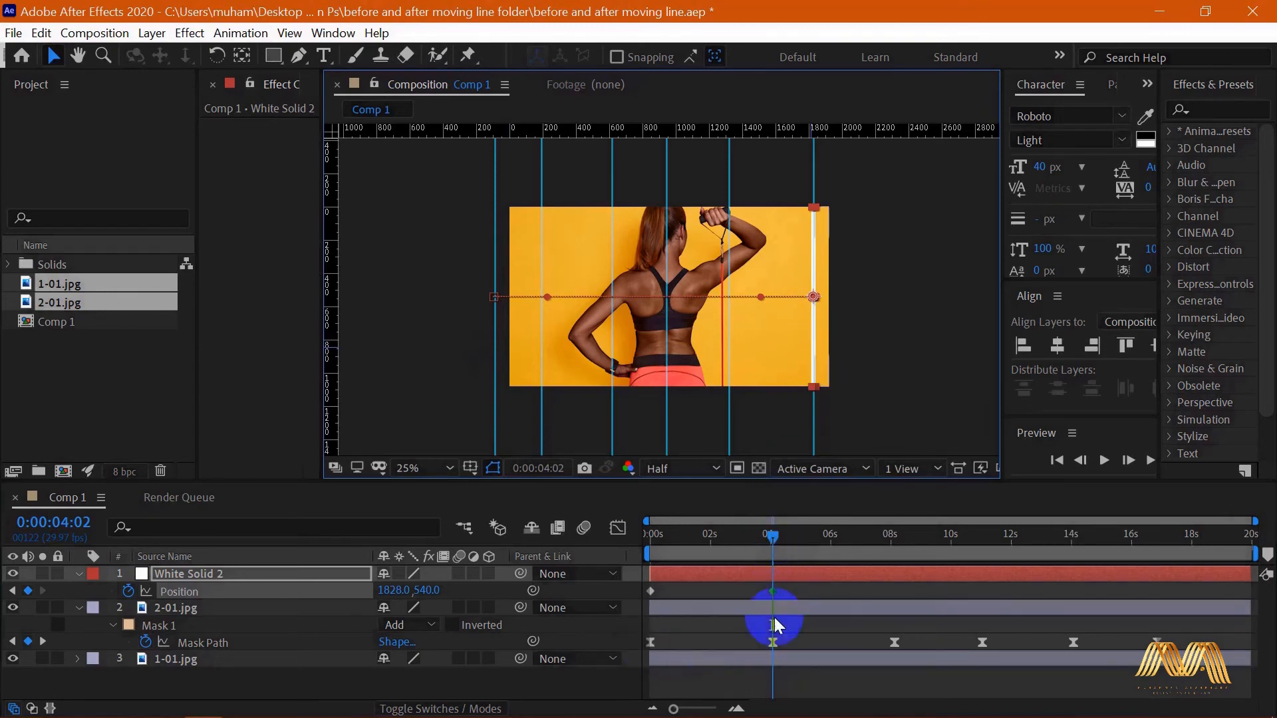
Apply Easy Ease to both Position keyframes of the white solid.
click(781, 585)
drag(782, 585, 648, 599)
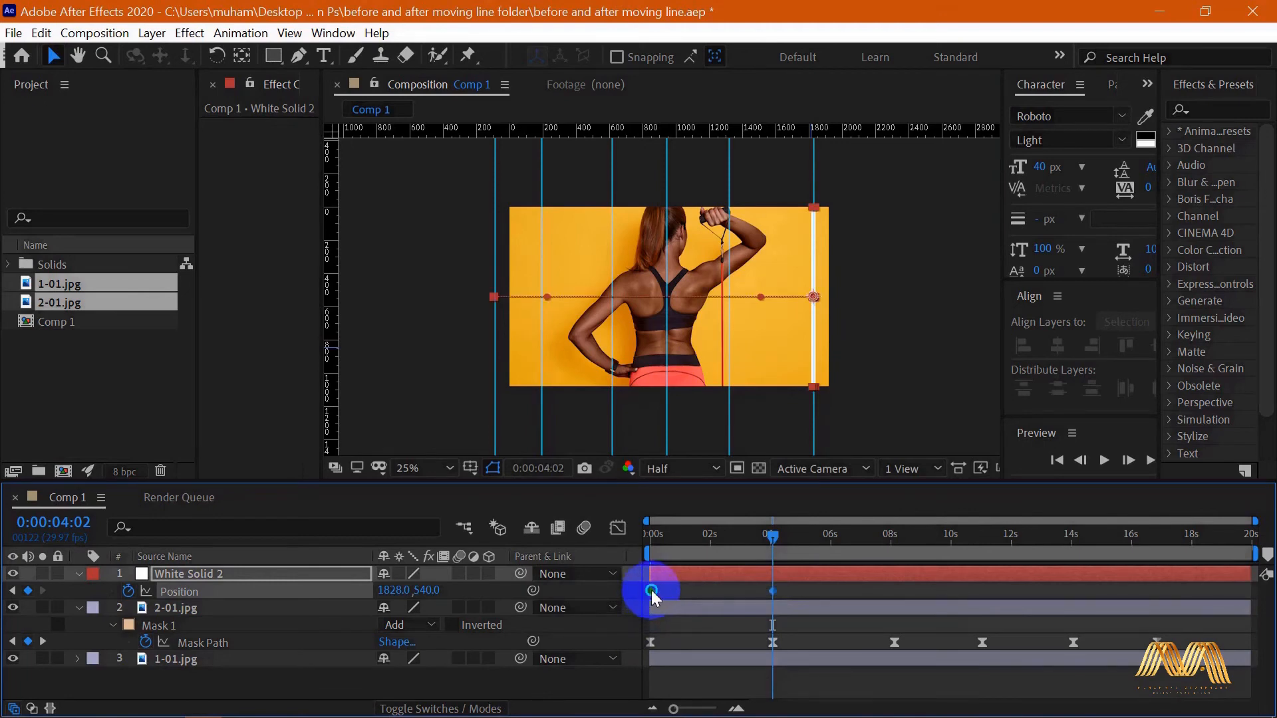
right_click(652, 590)
mouse_move(799, 577)
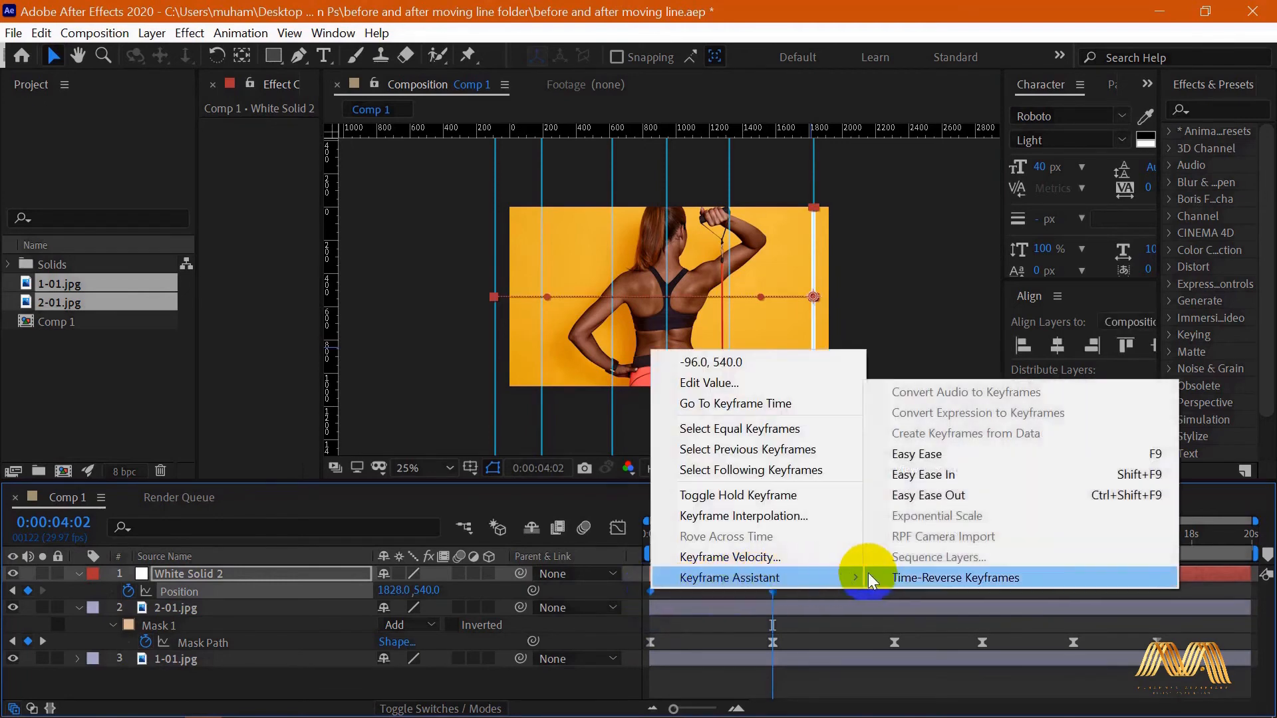
click(935, 456)
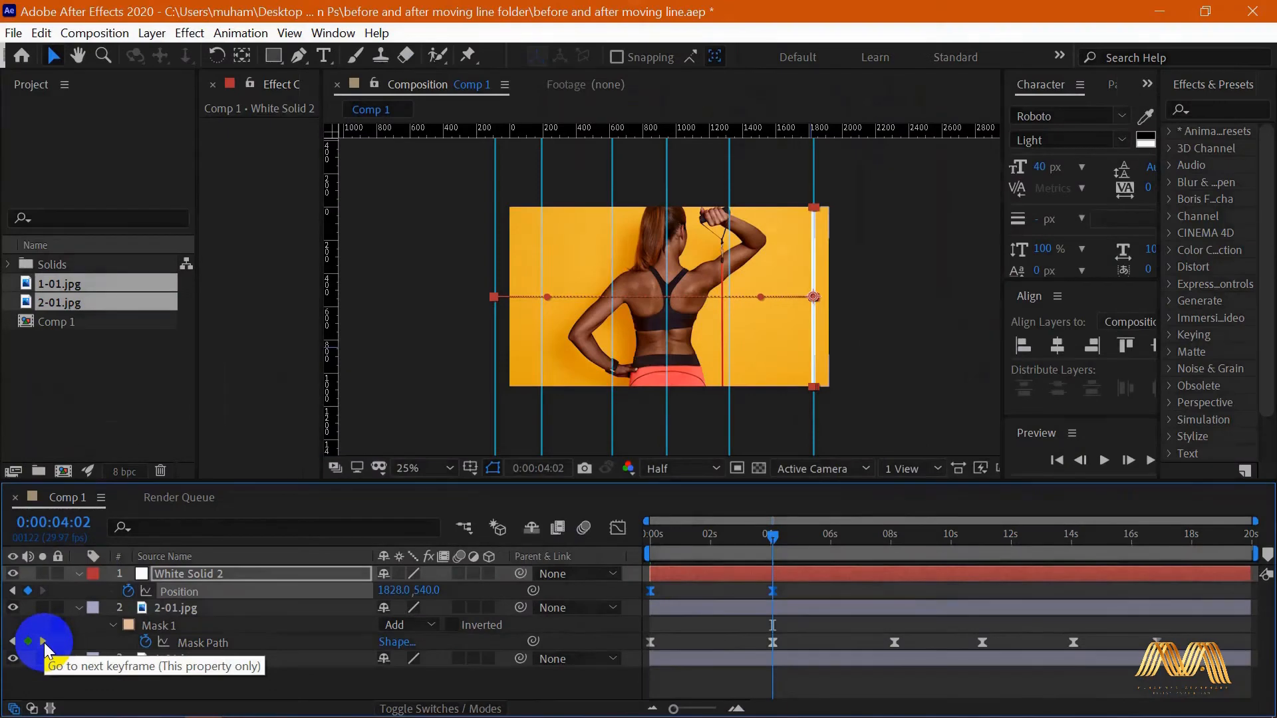
Move the white line to the guides at the next two Mask Path keyframes: 200, 540 at 0:00:08:04 and 1316, 540 at 0:00:11:01.
click(44, 643)
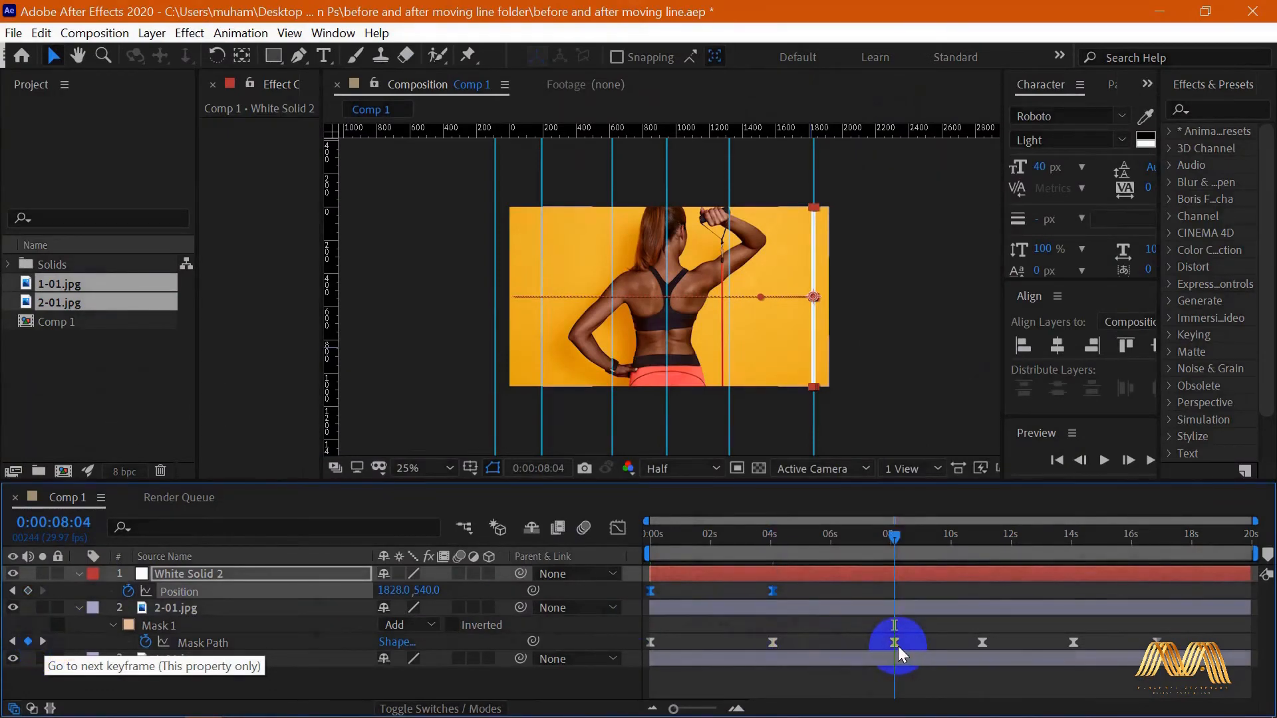
drag(813, 345, 542, 349)
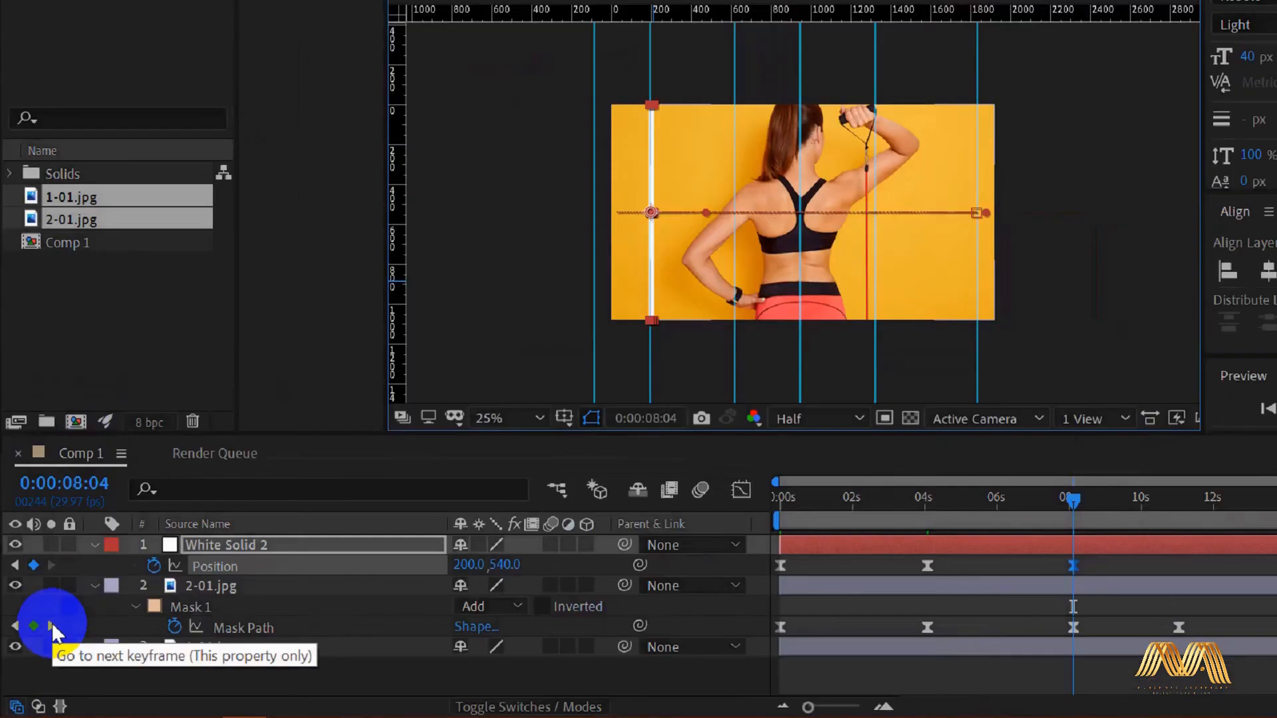
click(126, 488)
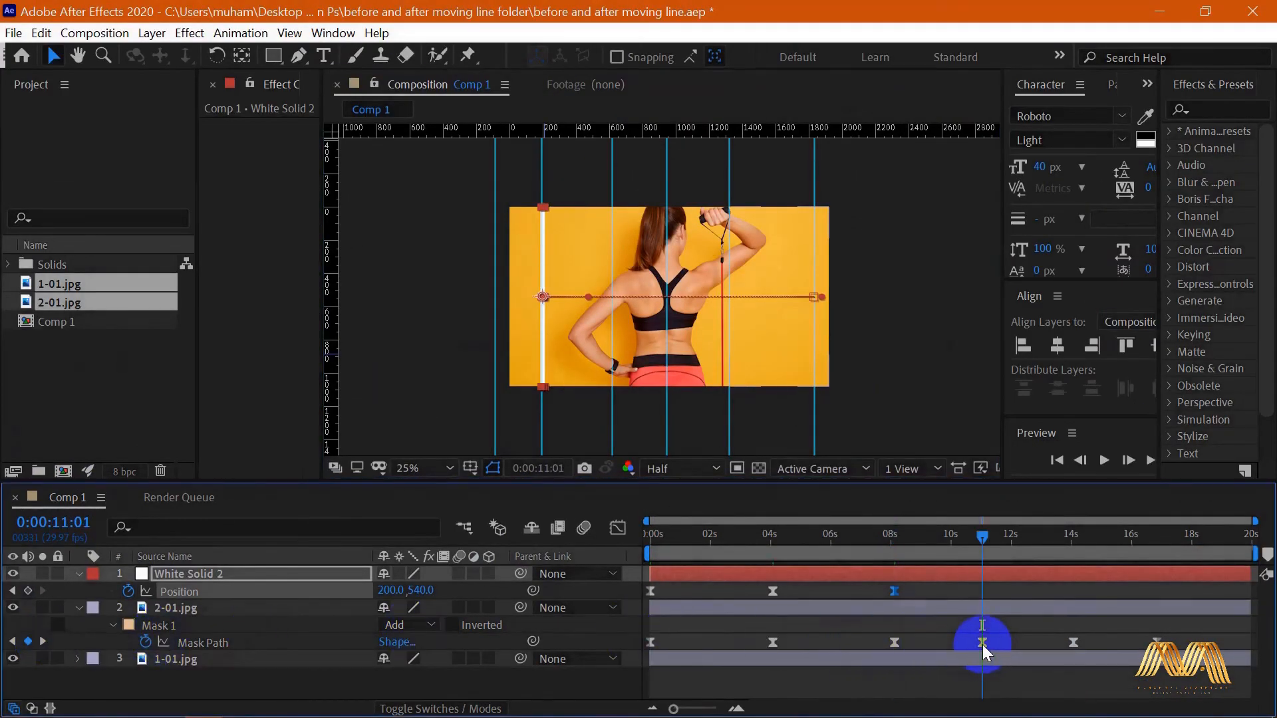
drag(542, 356, 726, 357)
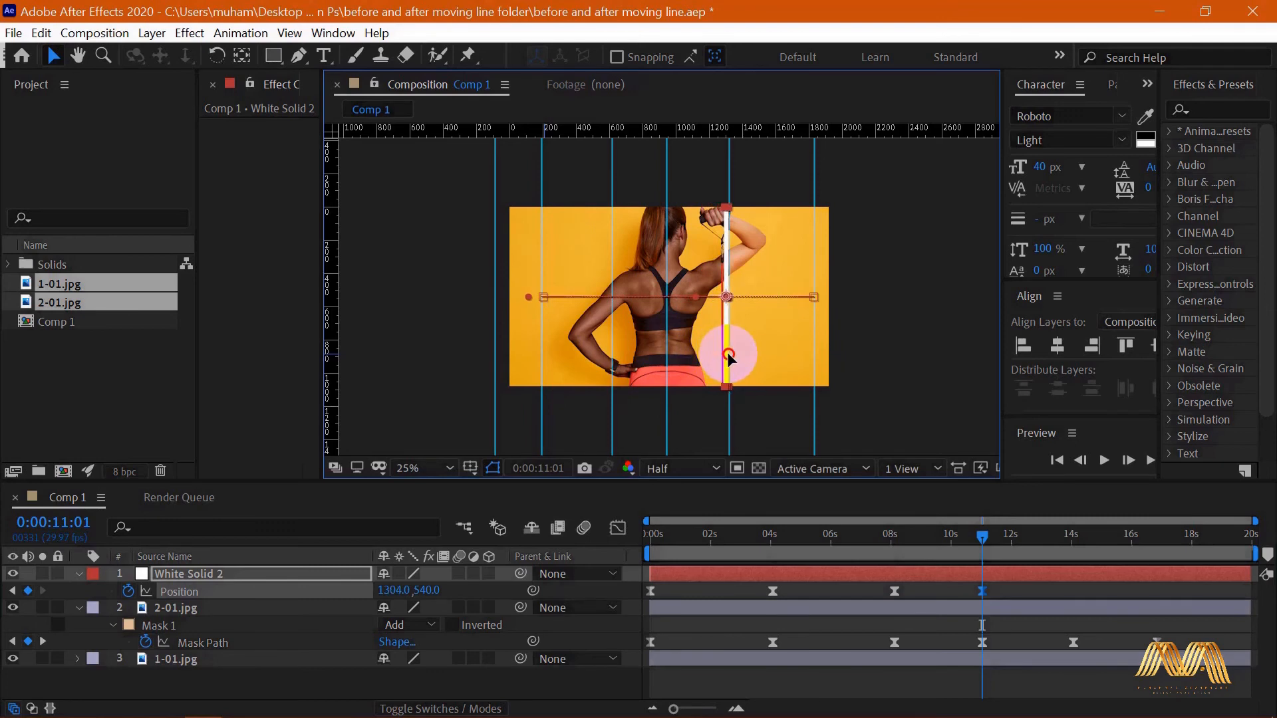
drag(730, 357, 731, 358)
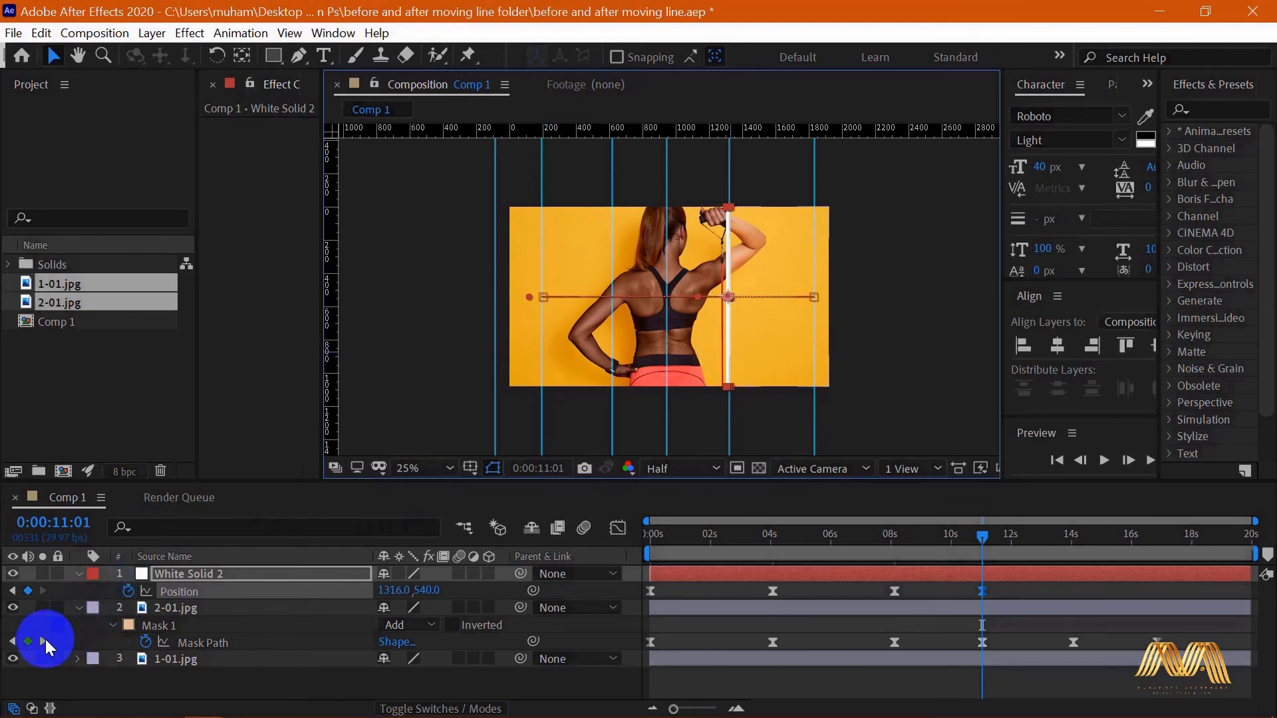
Place the white line at 624, 540 on the 0:00:14:02 Mask Path keyframe and at 944, 540 on the 0:00:16:25 one.
click(44, 641)
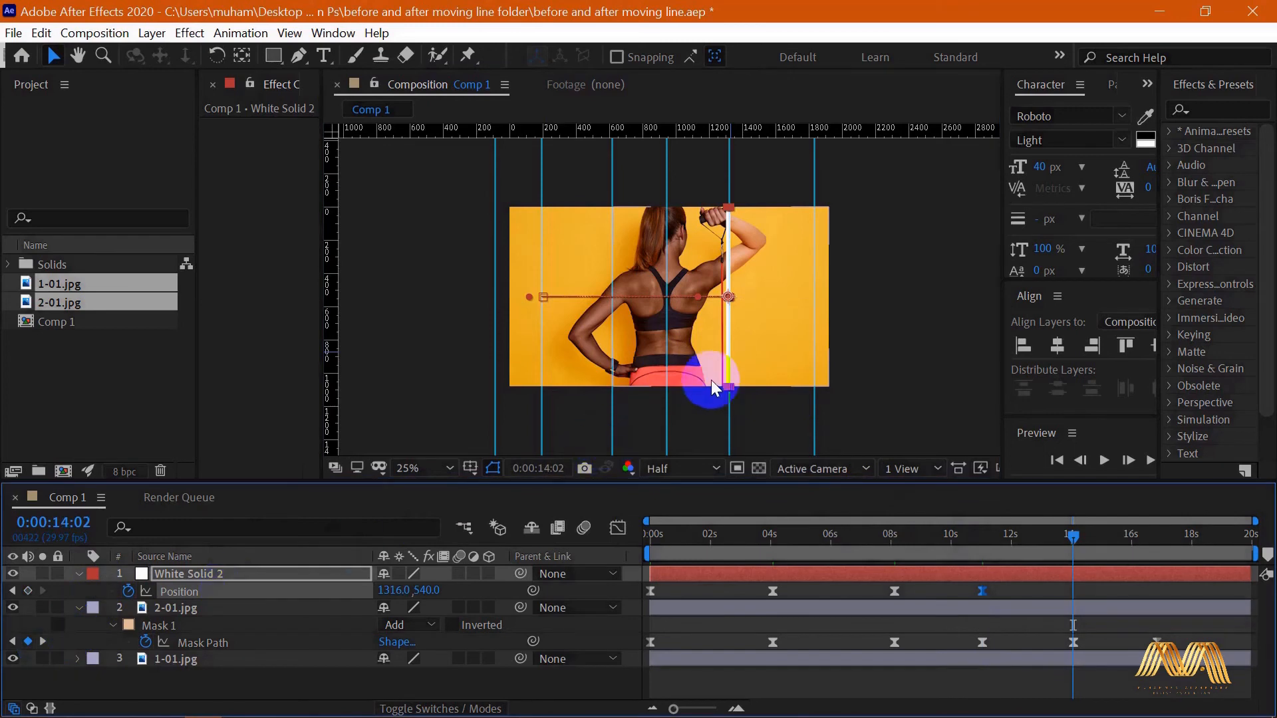
drag(728, 362, 610, 358)
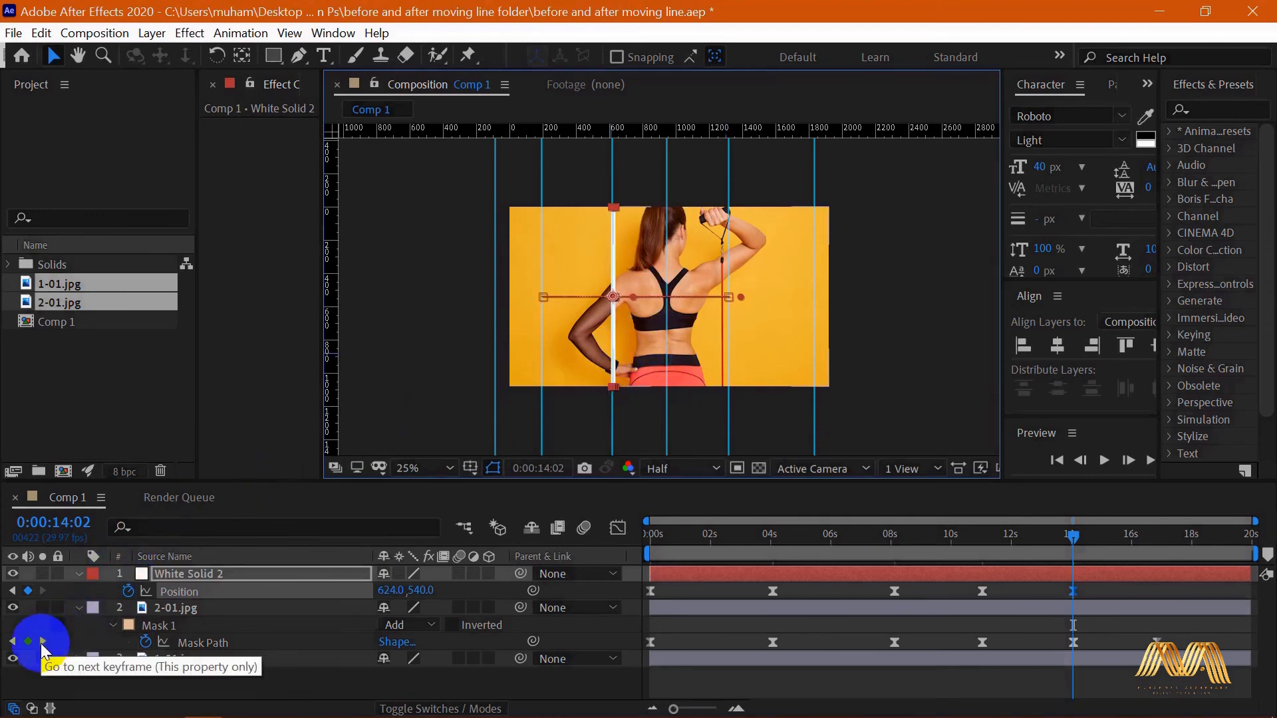
click(42, 642)
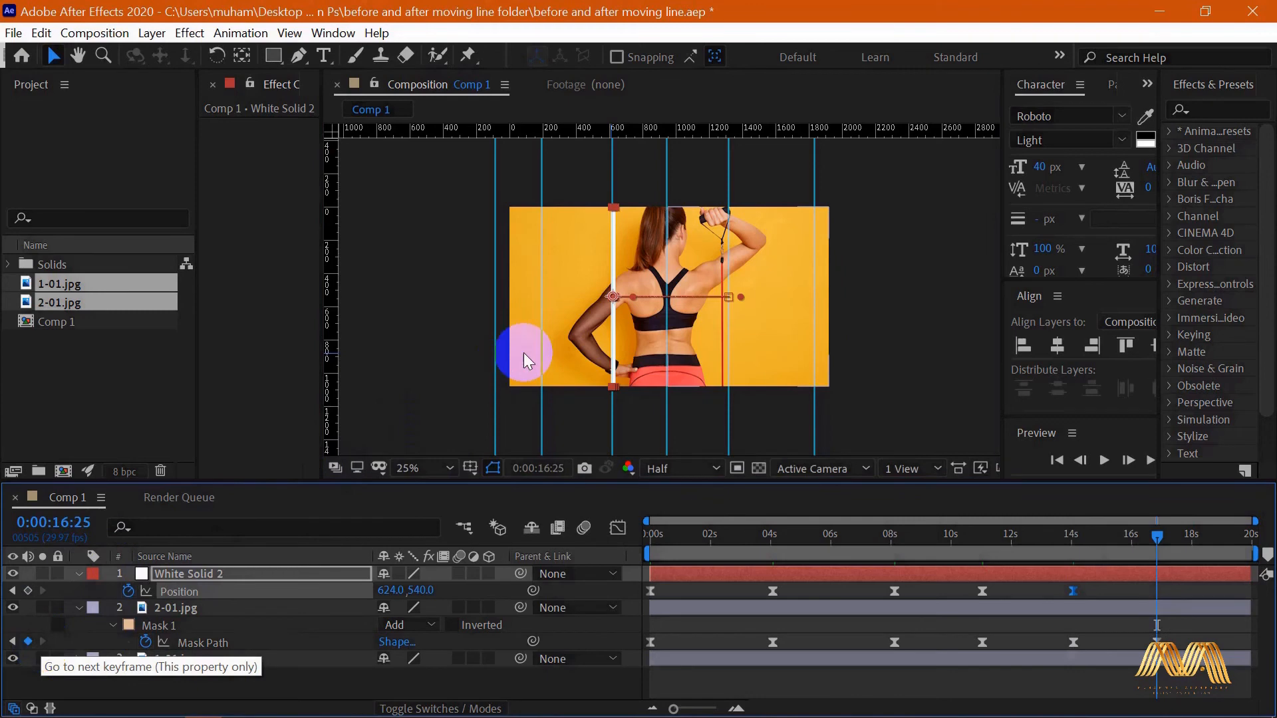
click(612, 359)
drag(614, 363, 670, 362)
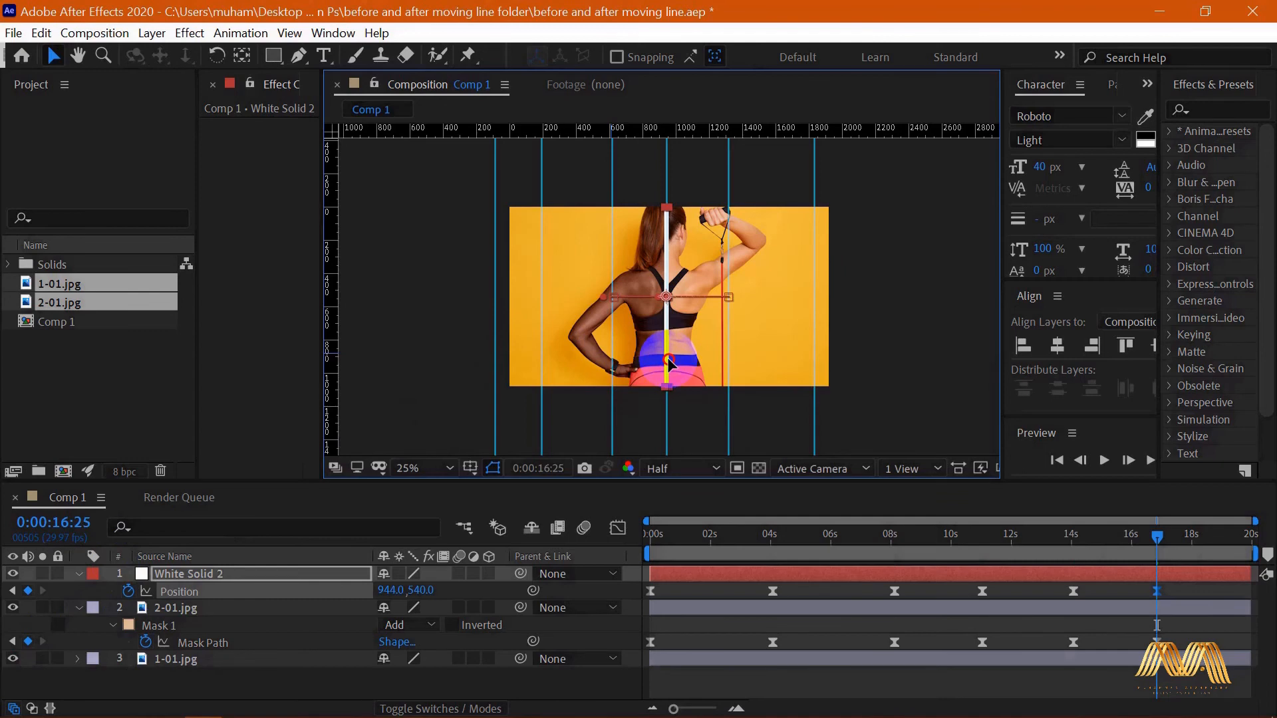
Scrub the animation back from the last keyframe to 0:00:00:00 to check the line against the mask edge.
click(1130, 535)
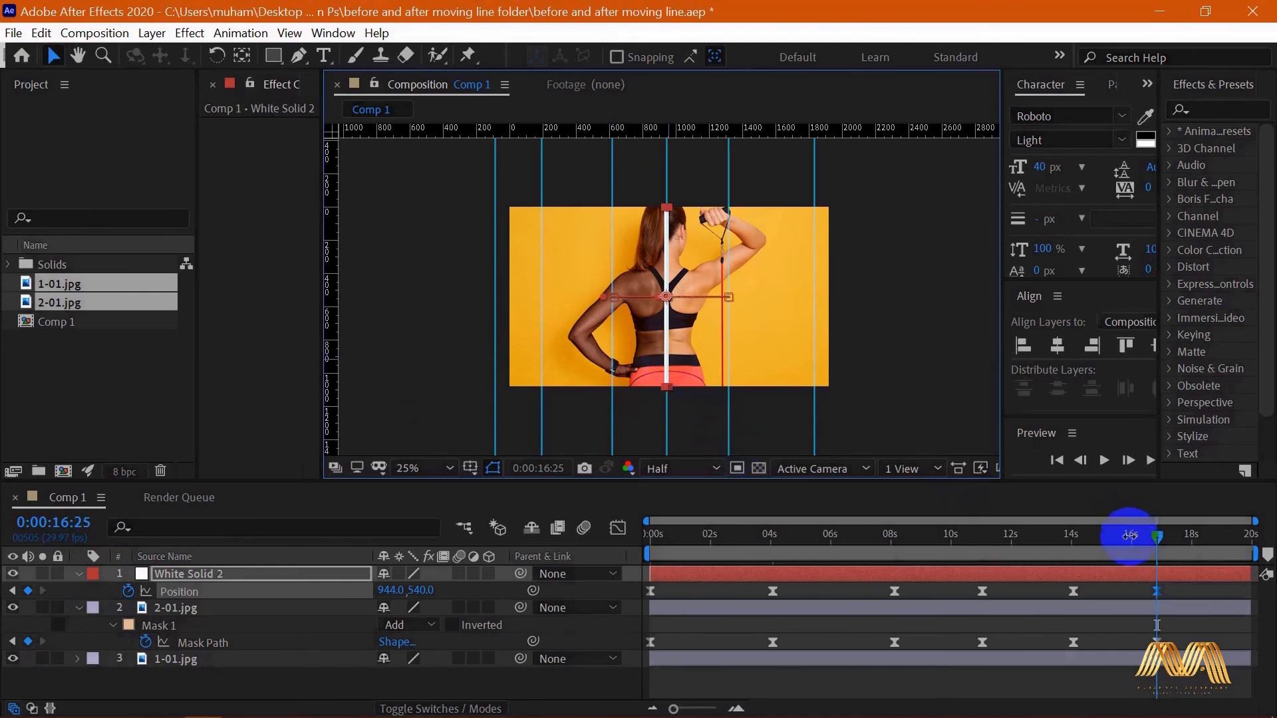
drag(1158, 537, 640, 545)
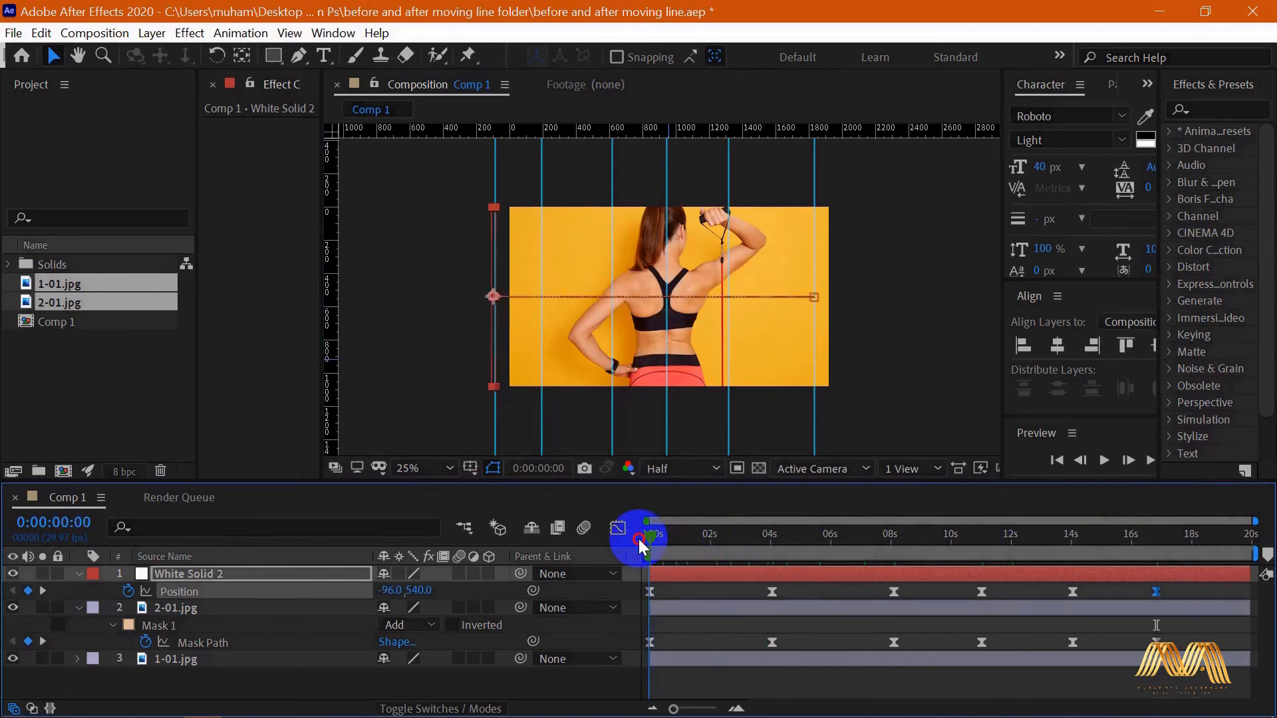
mouse_move(640, 546)
mouse_down()
mouse_move(760, 535)
mouse_move(650, 529)
mouse_up()
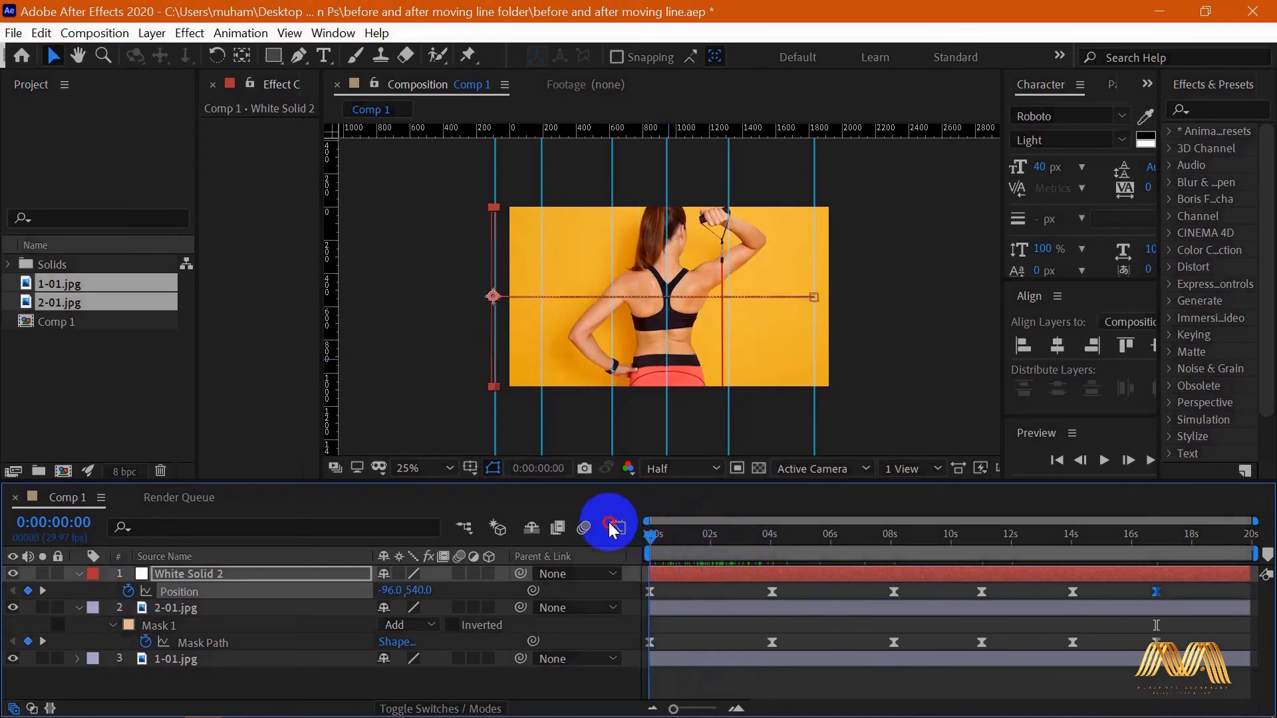
Hide the guides and rulers and fit the composition to the viewer.
key(ctrl+semicolon)
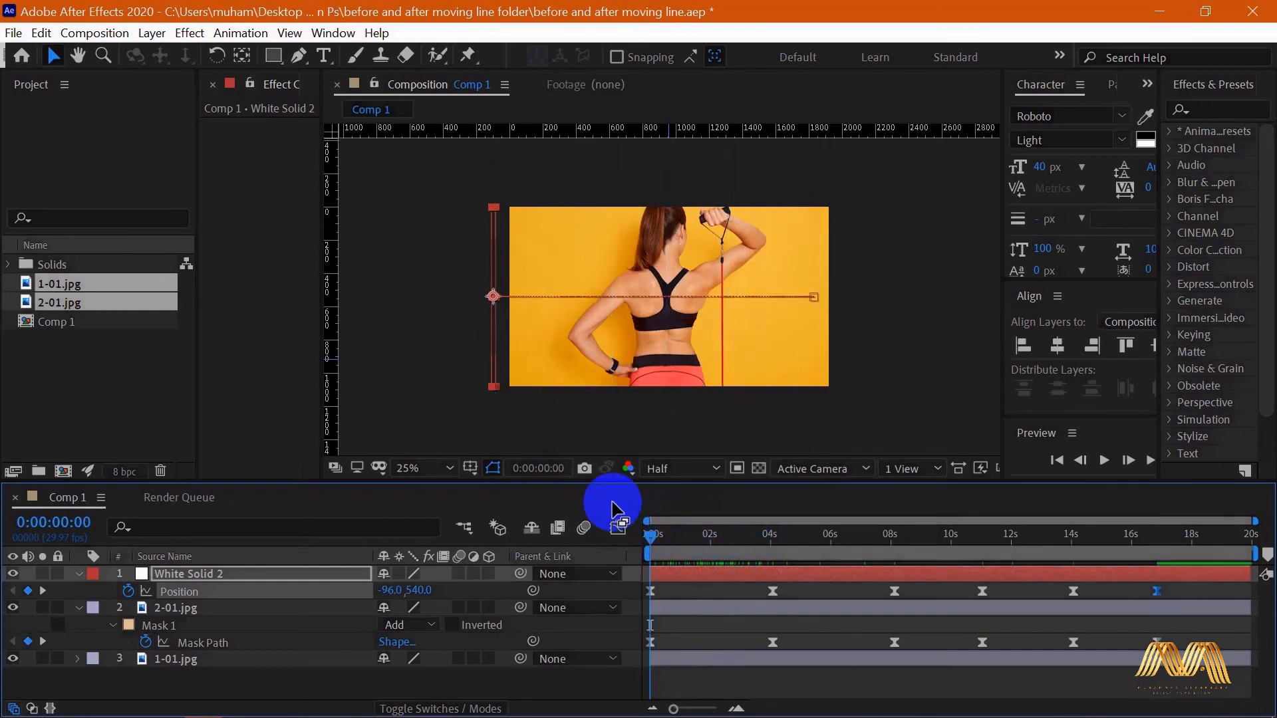
click(421, 469)
click(443, 114)
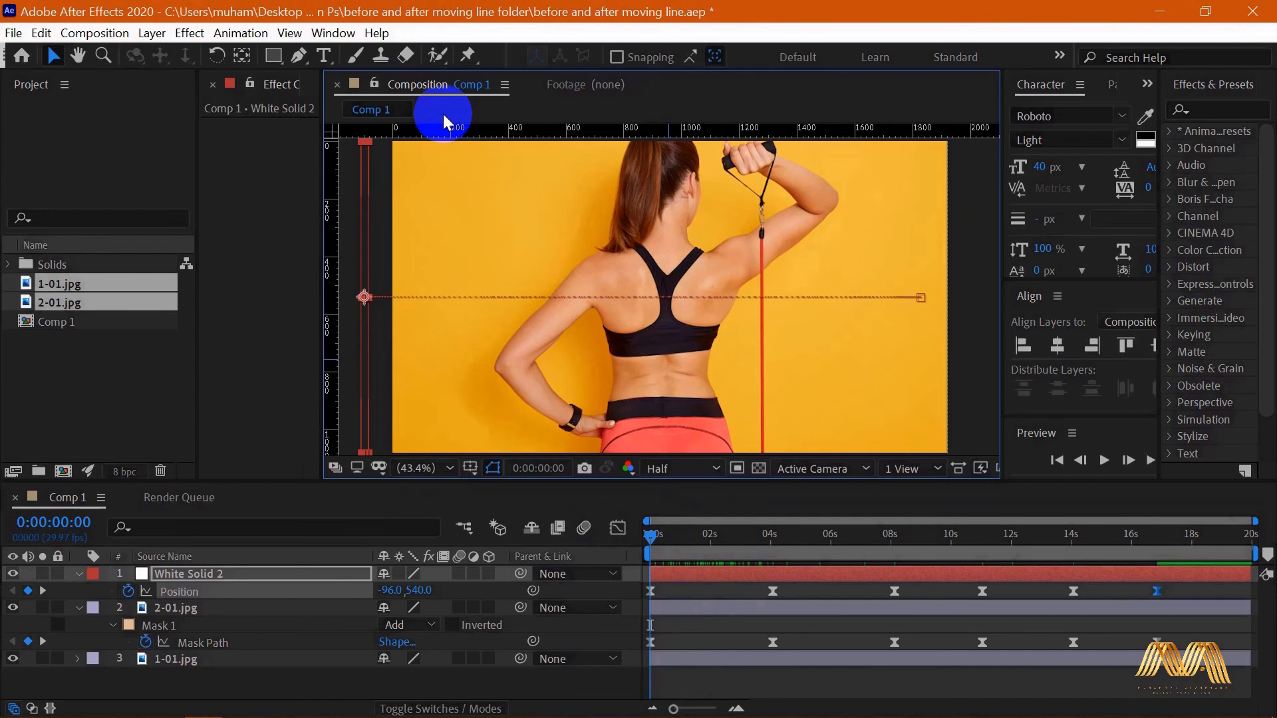
key(ctrl+r)
click(491, 469)
Preview the reveal animation from the start, and scrub to 0:00:09:18 between the third and fourth keyframes.
key(space)
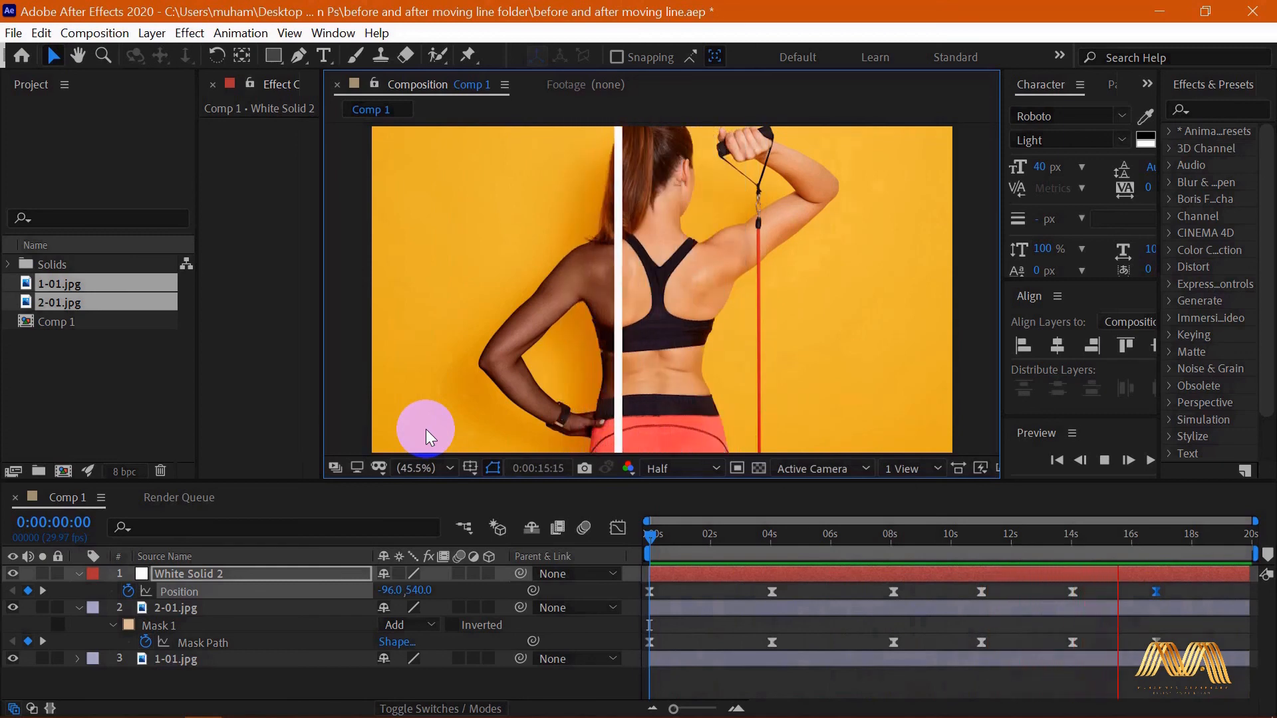
click(912, 533)
drag(913, 532, 938, 533)
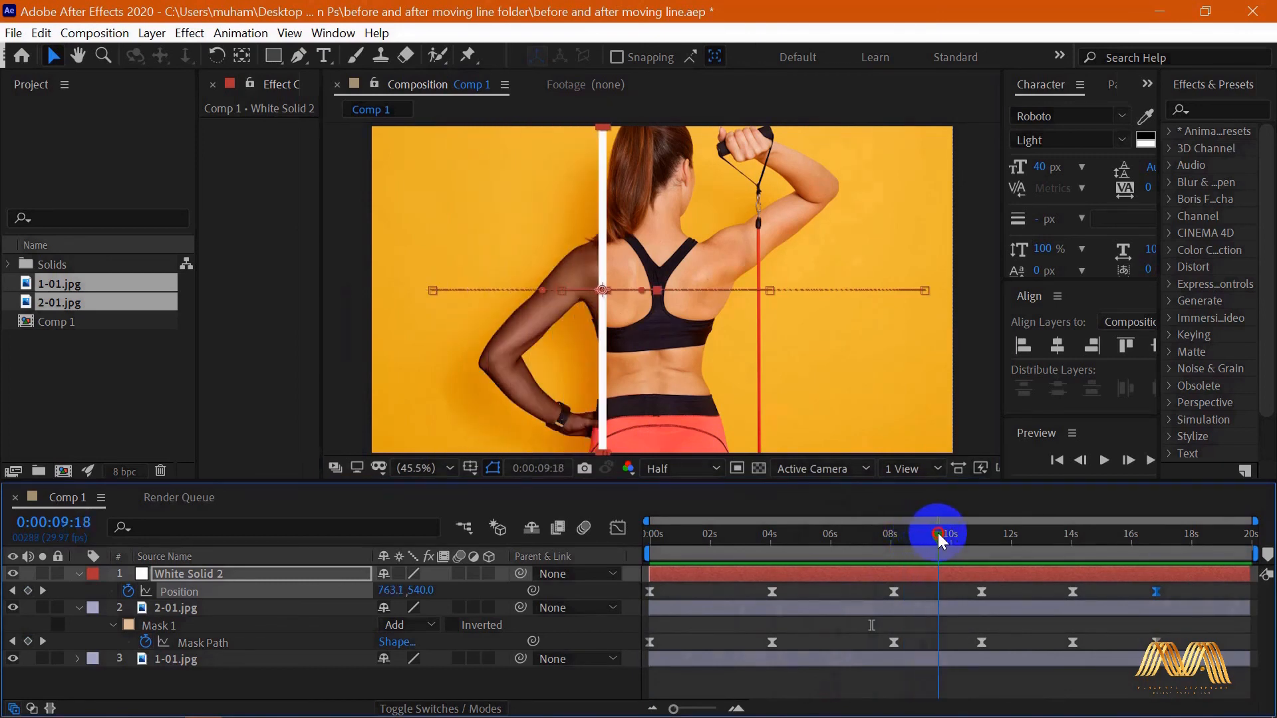
Toggle the white solid's visibility at 0:00:09:18 and 0:00:10:03 to compare the view with and without the line, leaving it shown.
click(13, 576)
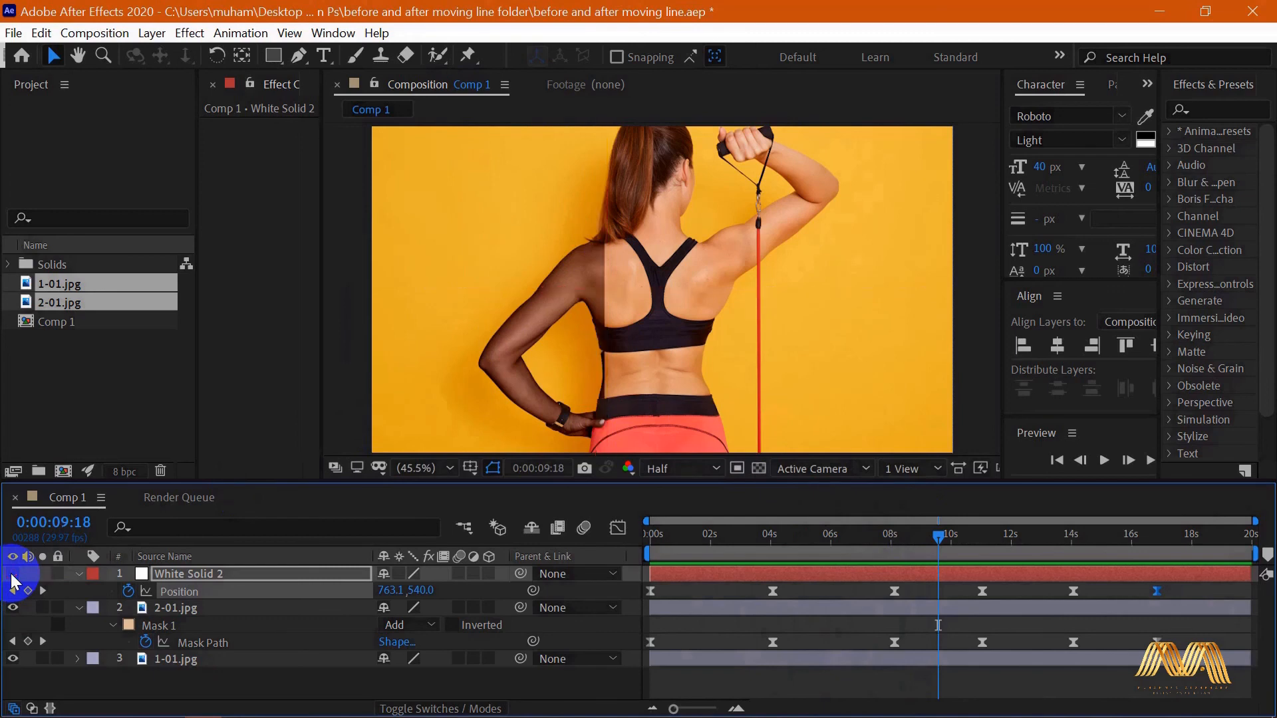
click(14, 574)
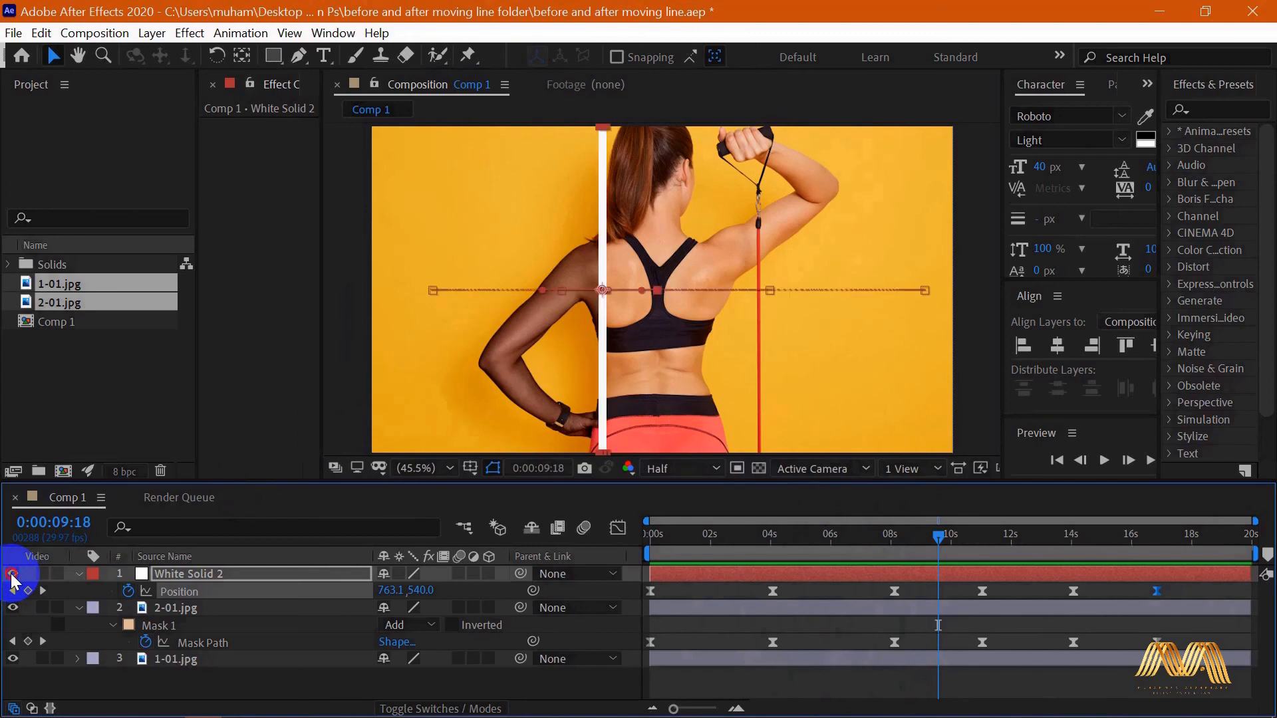
click(13, 576)
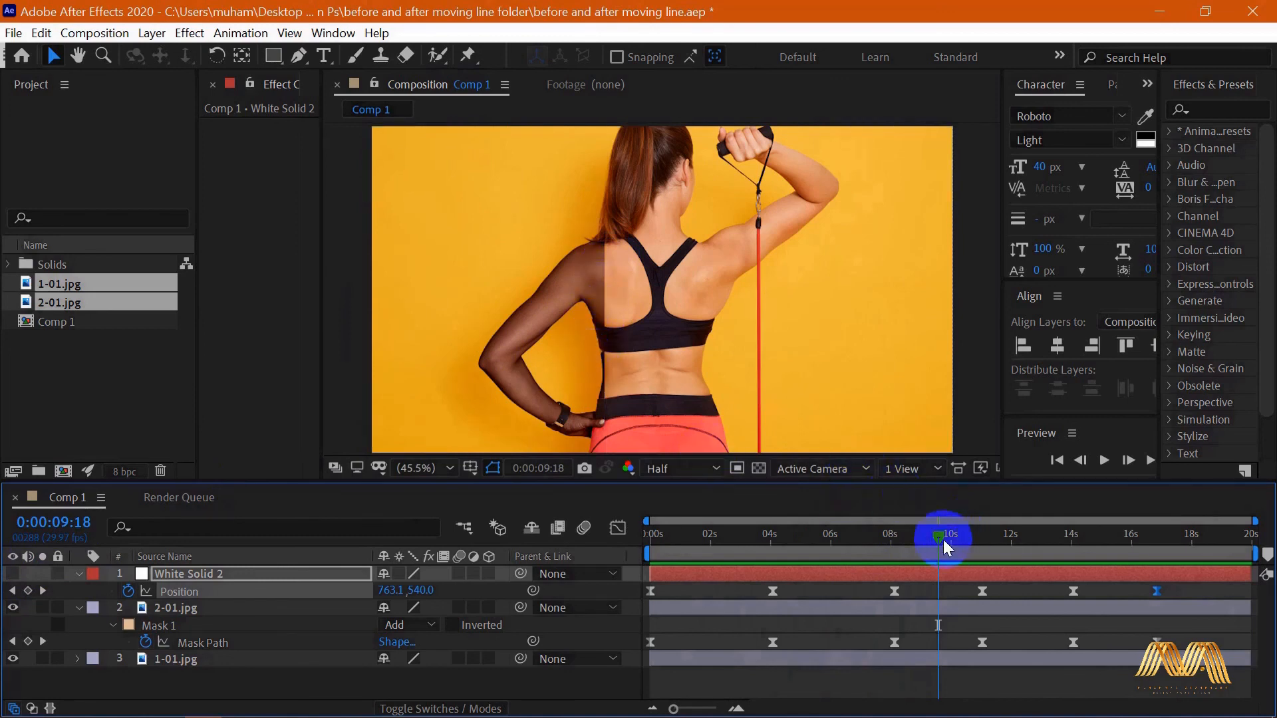
mouse_move(940, 533)
mouse_down()
mouse_move(968, 533)
mouse_move(955, 532)
mouse_up()
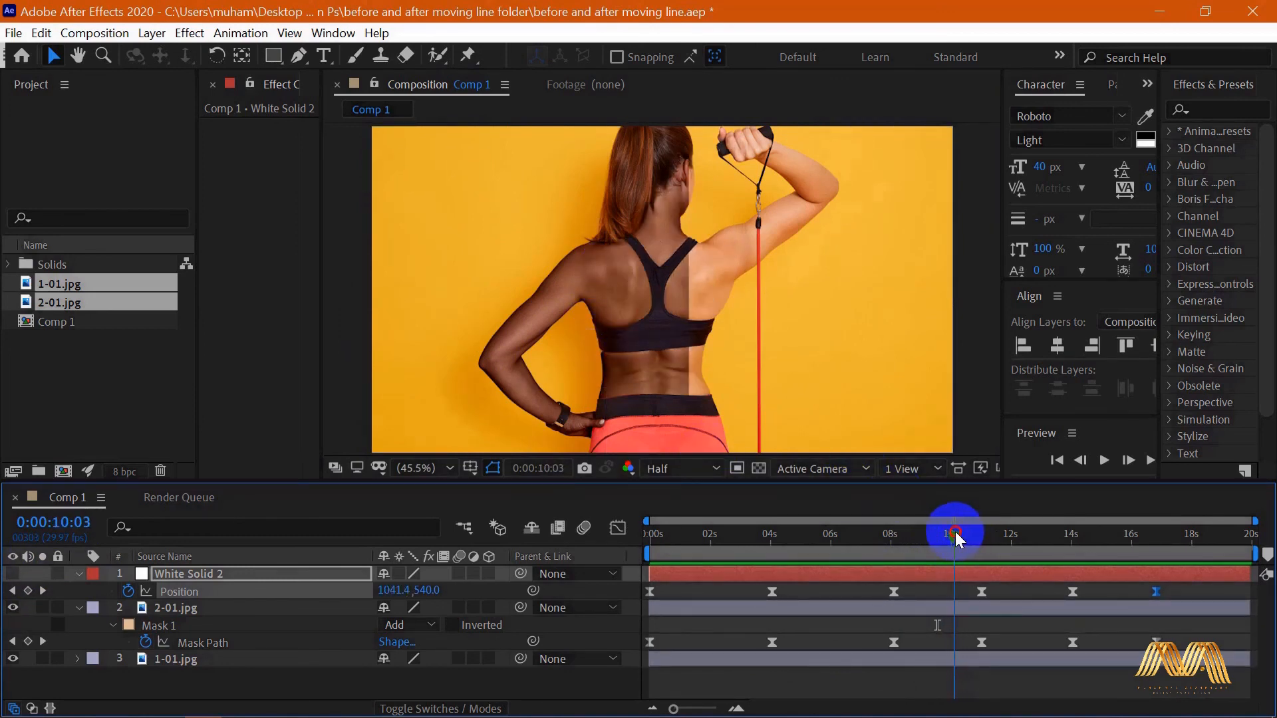
click(14, 575)
click(14, 574)
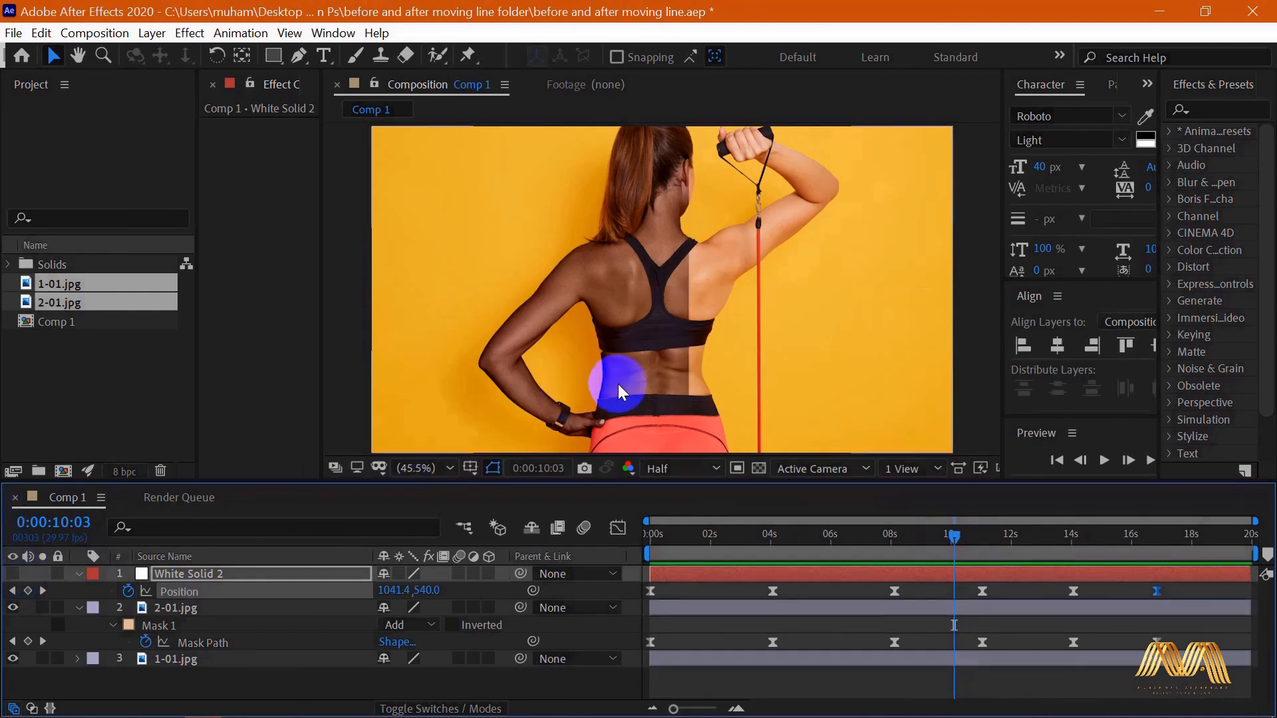
click(8, 575)
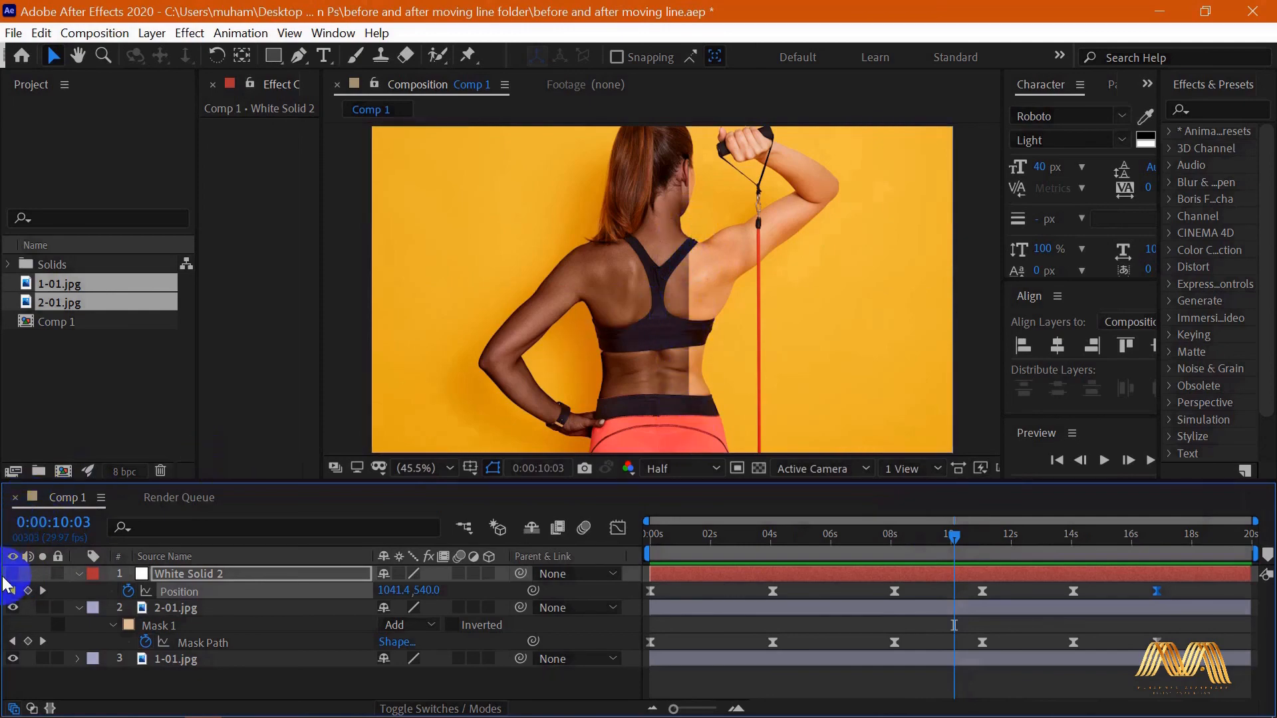
click(11, 576)
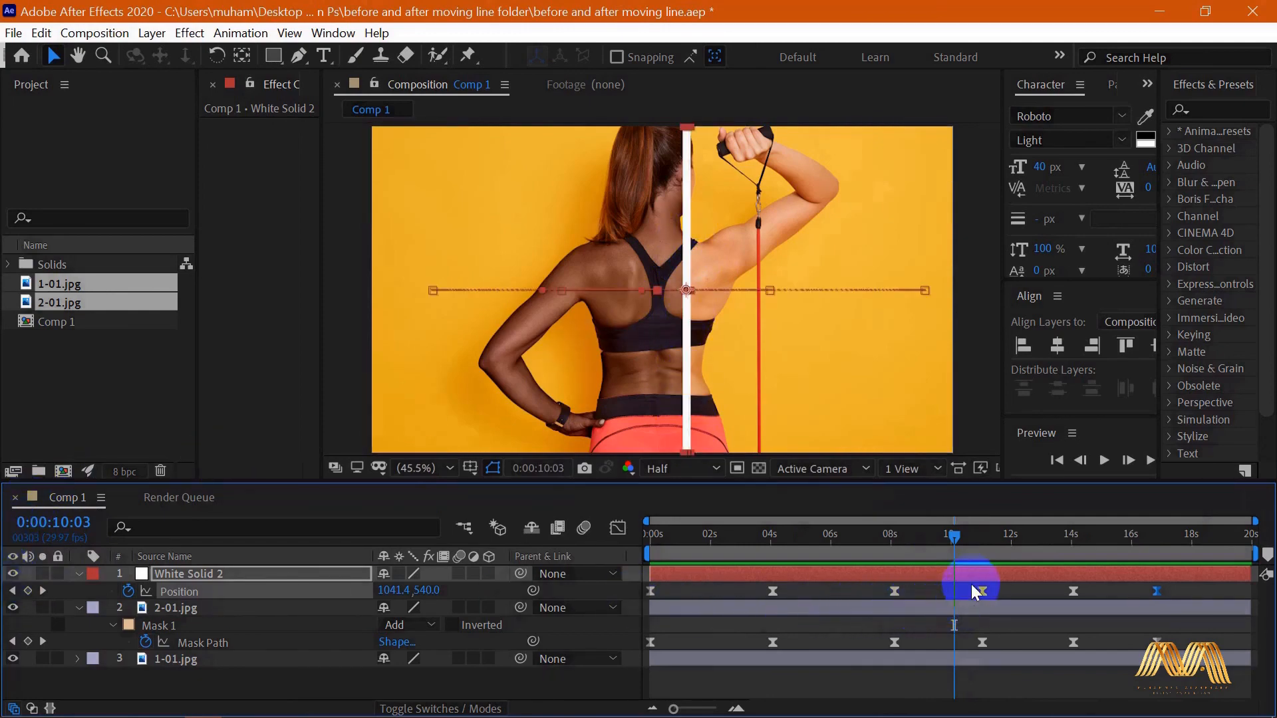